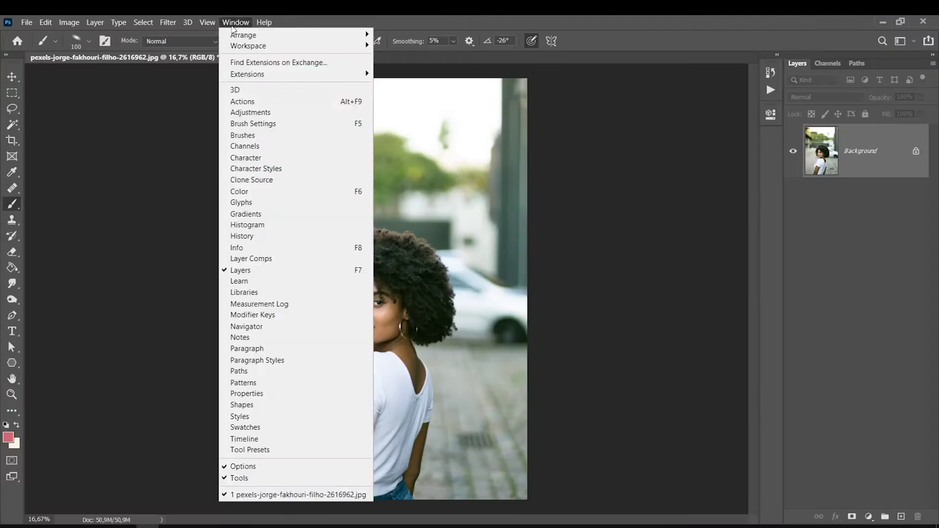
Create action set Set 9 containing Action 11 and start recording it.
{"action": "left_click", "coordinate": [241, 98]}
{"action": "left_click", "coordinate": [696, 256]}
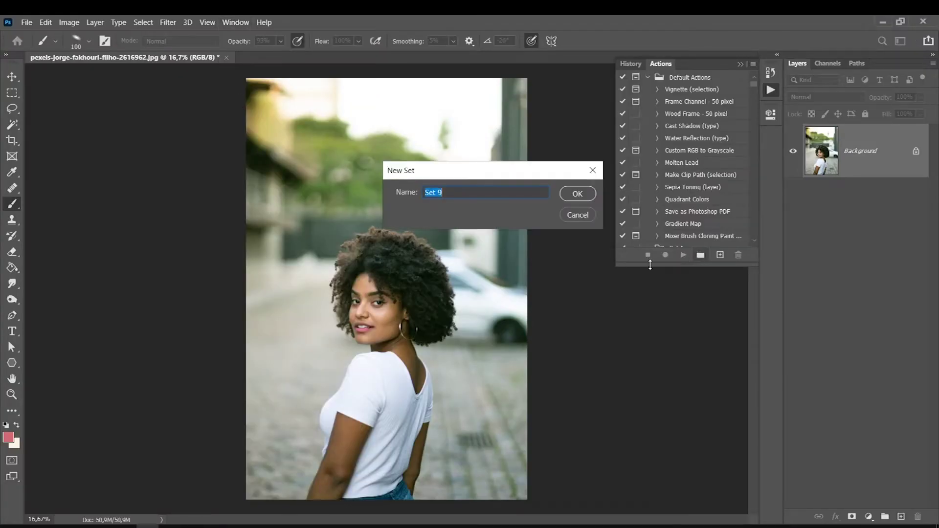
{"action": "left_click", "coordinate": [572, 191]}
{"action": "left_click", "coordinate": [720, 255]}
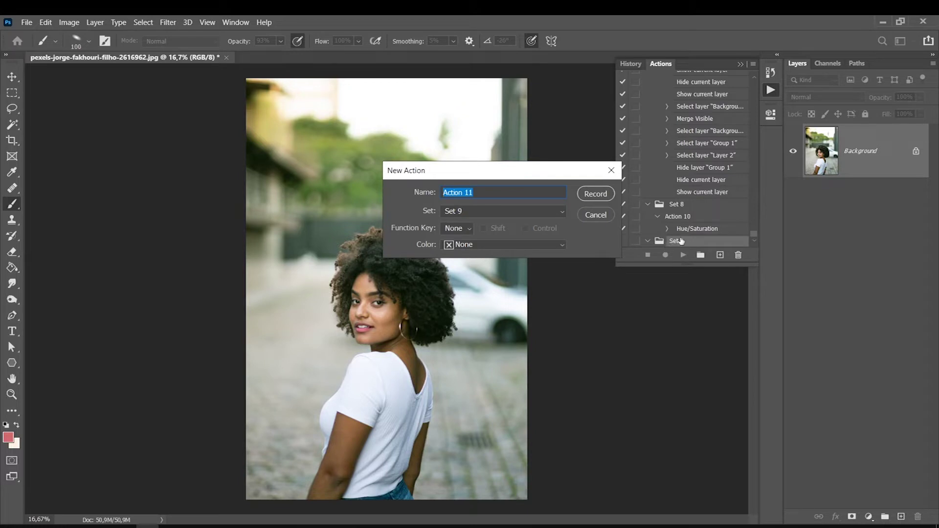
{"action": "left_click", "coordinate": [589, 195]}
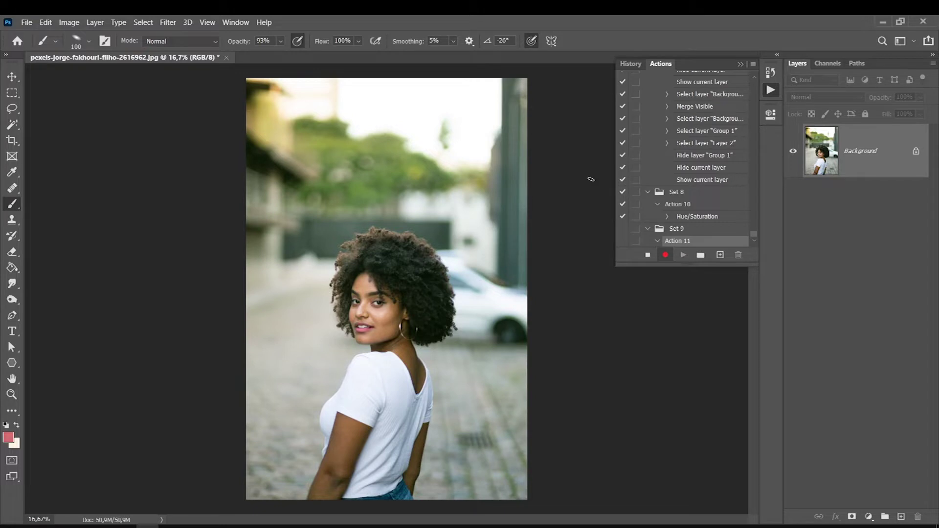
{"action": "left_click", "coordinate": [741, 64]}
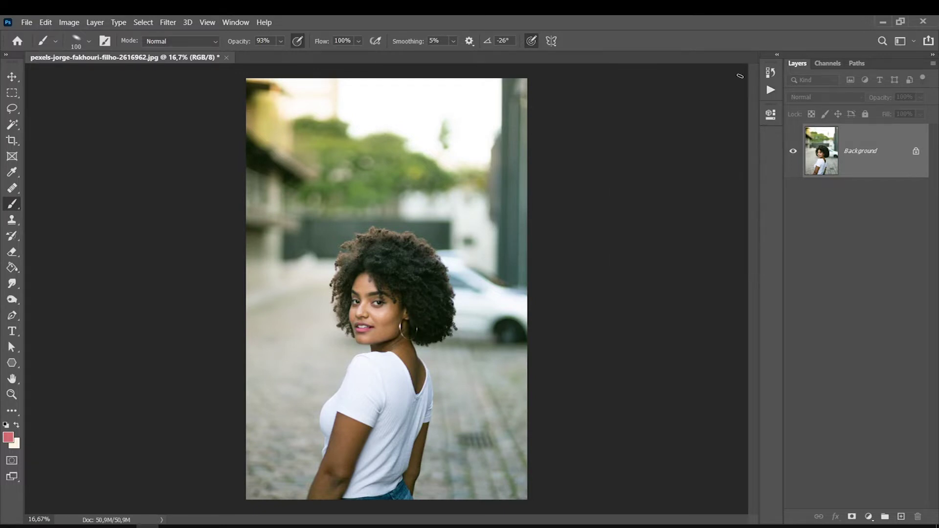
Add a Selective Color layer with Reds at Cyan -100, Magenta -38, Yellow +13.
{"action": "left_click", "coordinate": [869, 516]}
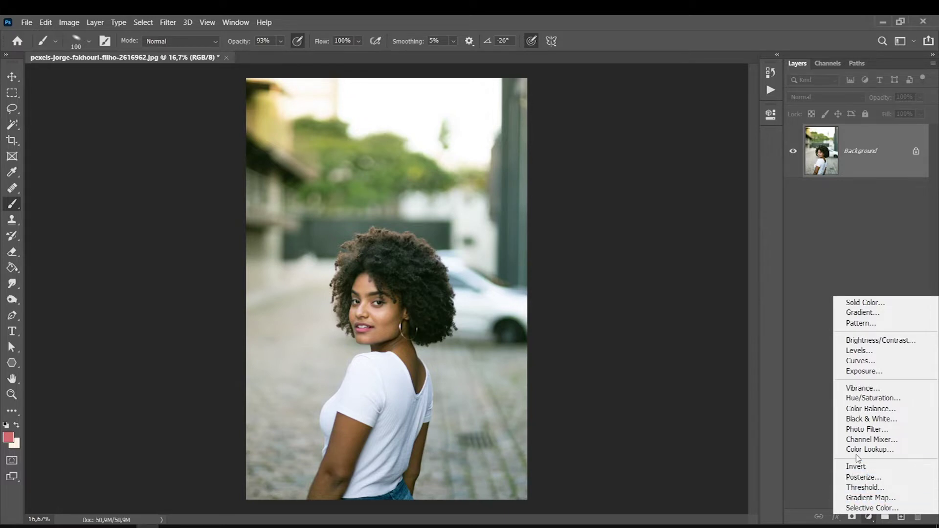
{"action": "left_click", "coordinate": [850, 508]}
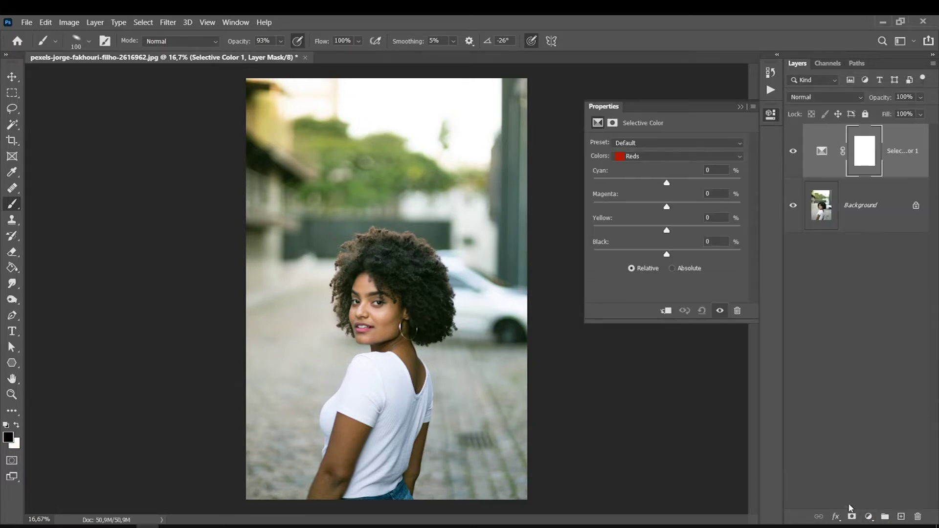
{"action": "left_click_drag", "start_coordinate": [667, 182], "coordinate": [593, 182]}
{"action": "mouse_move", "coordinate": [667, 206]}
{"action": "left_mouse_down"}
{"action": "mouse_move", "coordinate": [640, 208]}
{"action": "mouse_move", "coordinate": [676, 230]}
{"action": "left_mouse_up"}
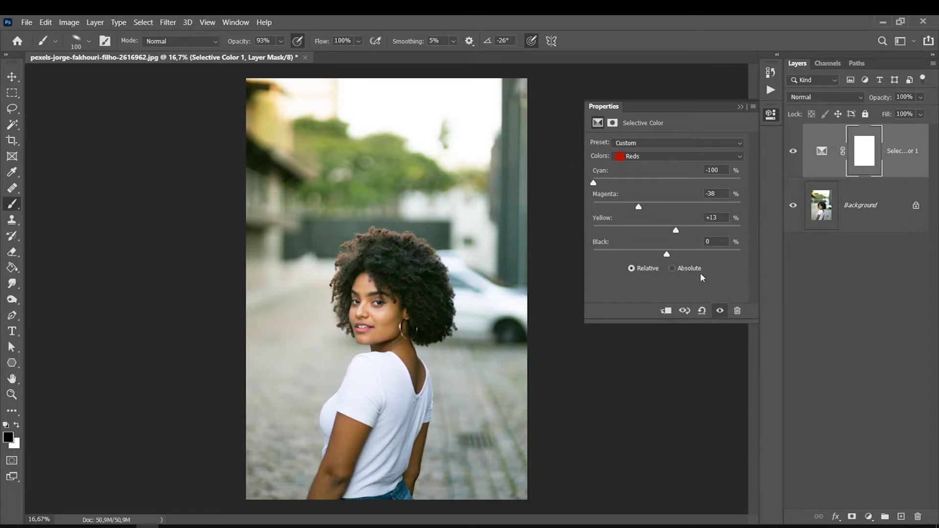
{"action": "left_click", "coordinate": [794, 151]}
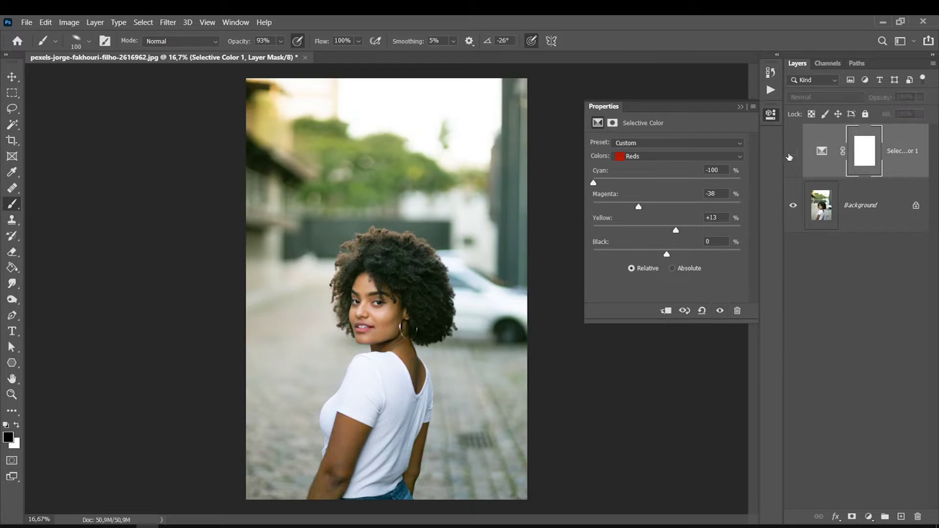
{"action": "left_click", "coordinate": [794, 152]}
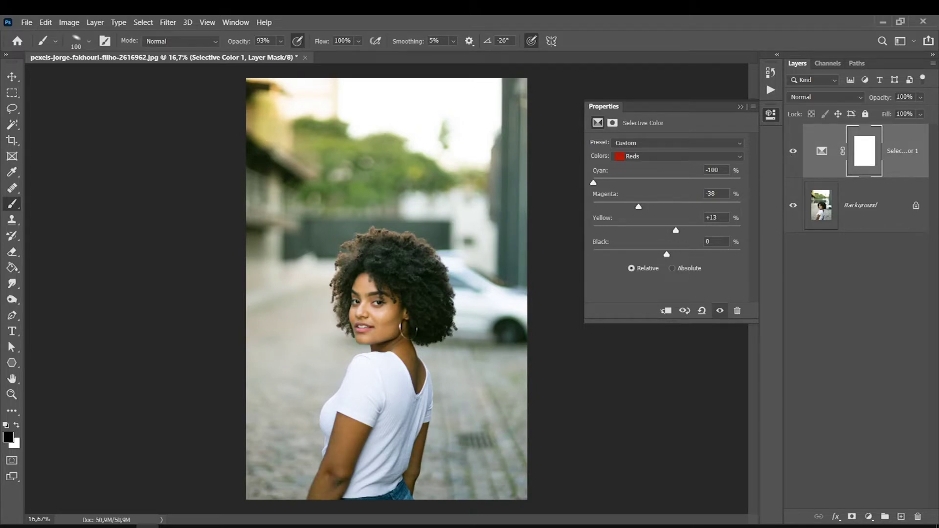
{"action": "left_click", "coordinate": [638, 157]}
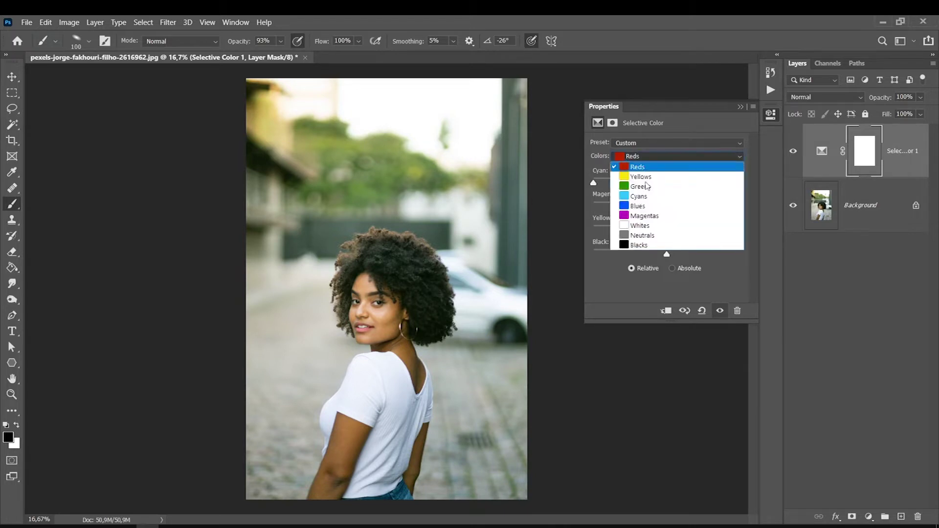
Set the Selective Color Yellows to Cyan -100 and Magenta -30.
{"action": "left_click", "coordinate": [649, 182]}
{"action": "left_click_drag", "start_coordinate": [646, 183], "coordinate": [580, 179]}
{"action": "mouse_move", "coordinate": [667, 207]}
{"action": "left_mouse_down"}
{"action": "mouse_move", "coordinate": [646, 207]}
{"action": "mouse_move", "coordinate": [679, 230]}
{"action": "left_mouse_up"}
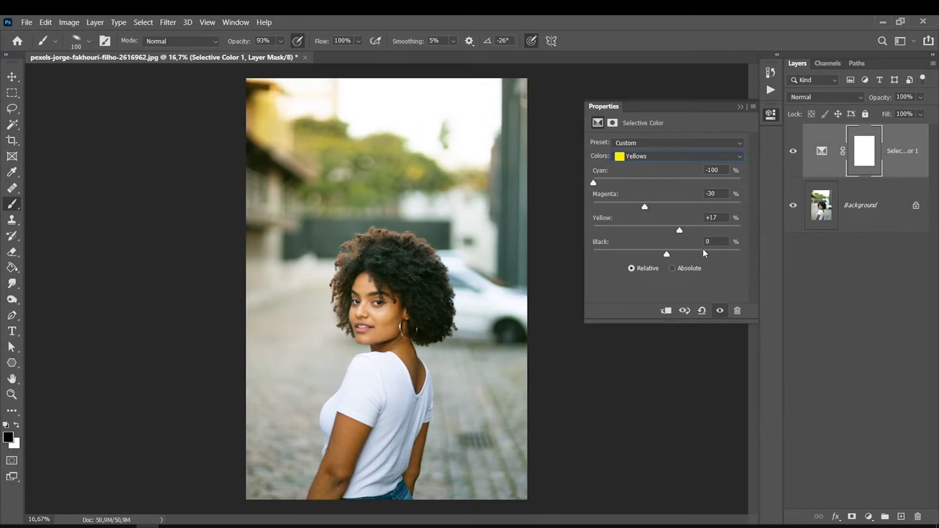
{"action": "left_click", "coordinate": [793, 152]}
{"action": "left_click", "coordinate": [793, 152]}
{"action": "left_click", "coordinate": [794, 152]}
Set the Greens to Cyan +100, Magenta +100, Yellow -100, Black +70.
{"action": "left_click", "coordinate": [659, 156]}
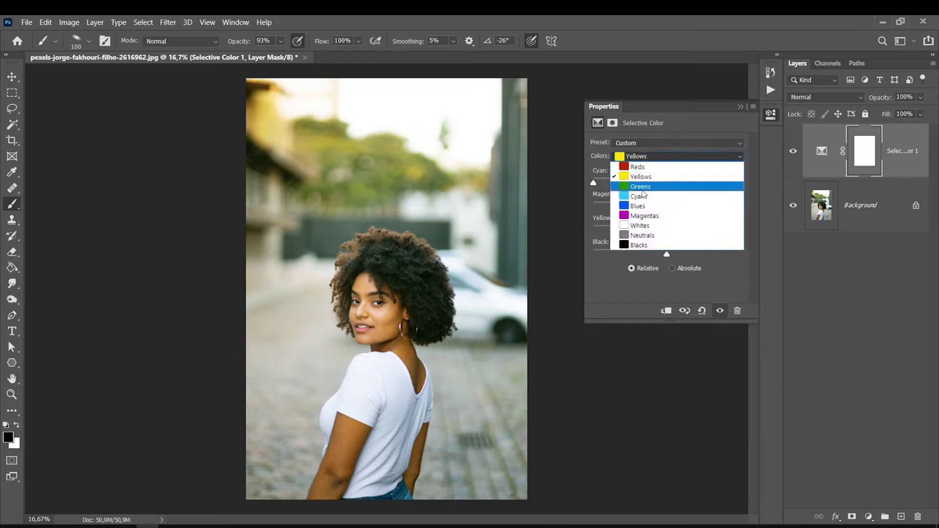
{"action": "left_click", "coordinate": [658, 177]}
{"action": "left_click_drag", "start_coordinate": [667, 183], "coordinate": [740, 183]}
{"action": "left_click_drag", "start_coordinate": [667, 208], "coordinate": [785, 222]}
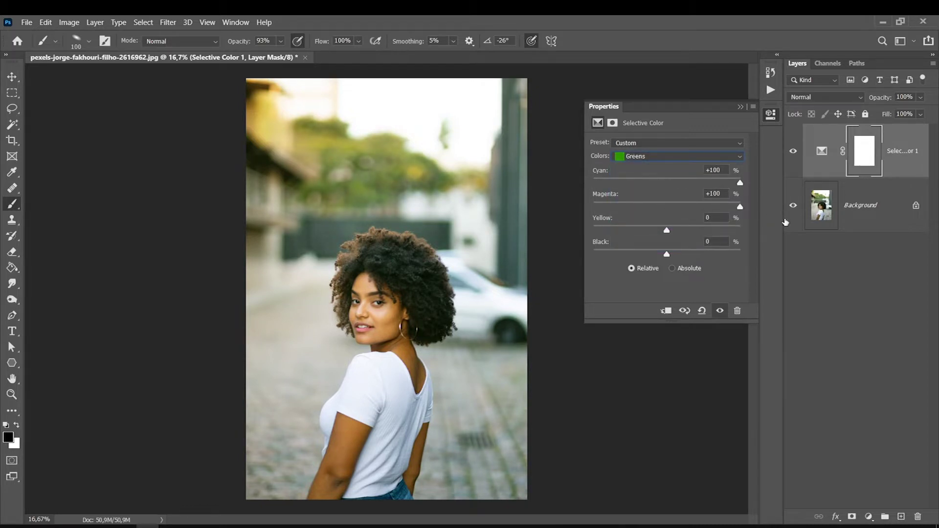
{"action": "left_click_drag", "start_coordinate": [657, 231], "coordinate": [567, 234]}
{"action": "left_click_drag", "start_coordinate": [667, 255], "coordinate": [718, 255]}
Set the Neutrals to Cyan +9, Yellow -7, Black +4.
{"action": "left_click", "coordinate": [656, 156]}
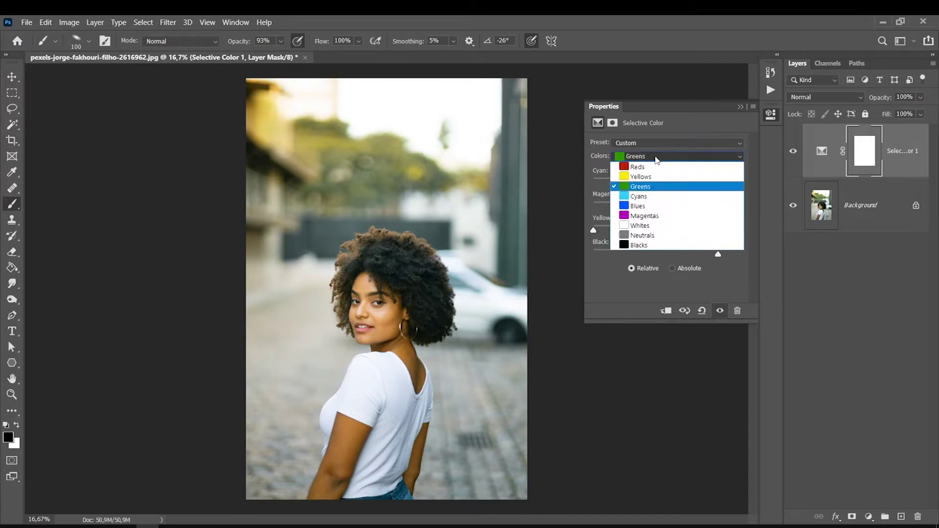
{"action": "left_click", "coordinate": [671, 231]}
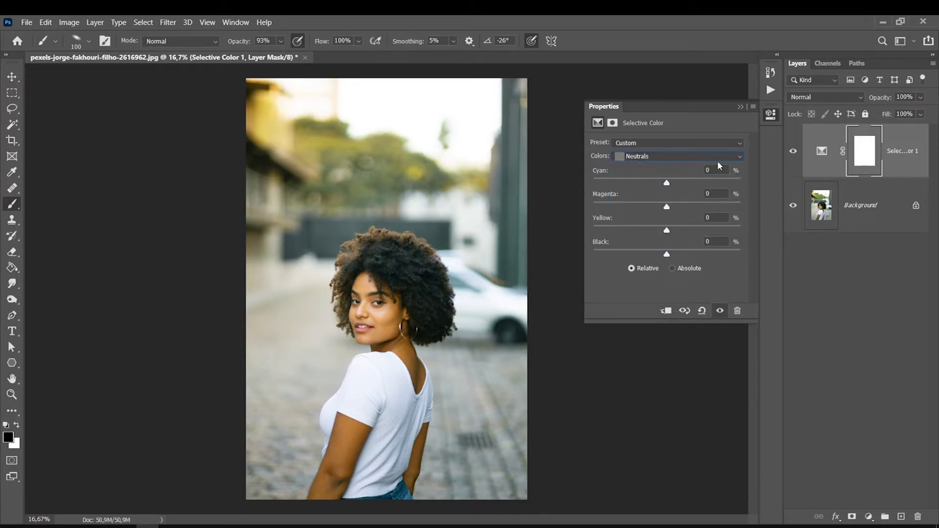
{"action": "left_click_drag", "start_coordinate": [667, 184], "coordinate": [674, 184]}
{"action": "left_click_drag", "start_coordinate": [667, 231], "coordinate": [670, 254]}
Set the Blacks to Cyan +8, Magenta +5, Yellow +8 and select Background.
{"action": "left_click", "coordinate": [624, 156]}
{"action": "left_click", "coordinate": [626, 242]}
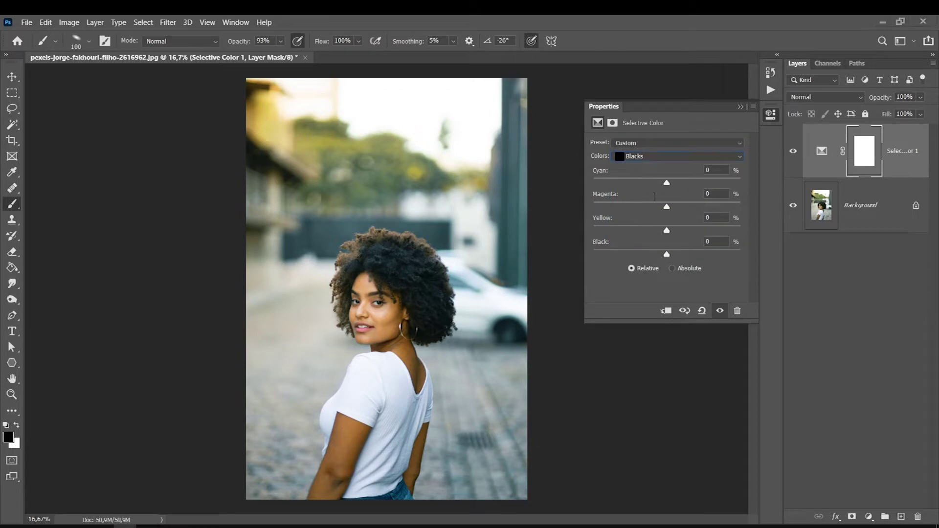
{"action": "left_click_drag", "start_coordinate": [667, 182], "coordinate": [674, 232]}
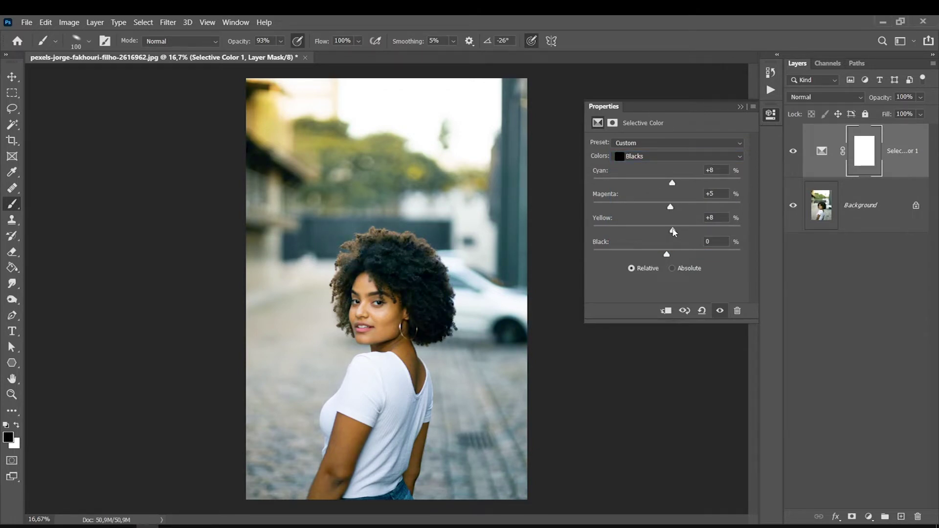
{"action": "left_click", "coordinate": [821, 205]}
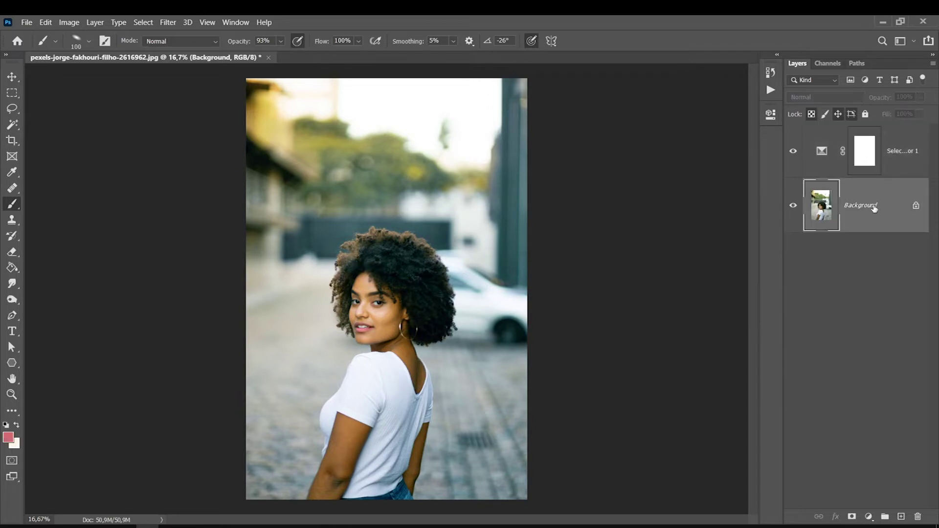
Duplicate Background, apply Shadows/Highlights at 35% shadow amount, and add a black mask.
{"action": "key", "text": "ctrl+j"}
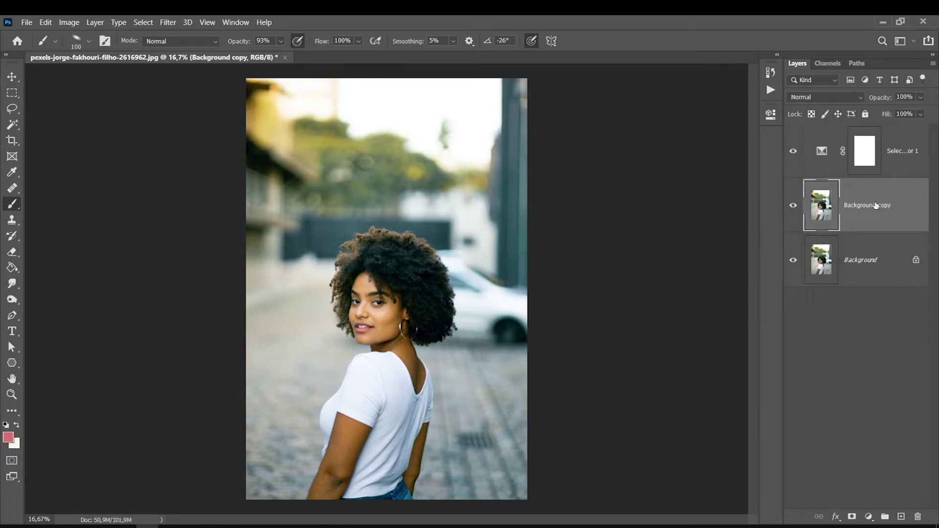
{"action": "left_click", "coordinate": [69, 22]}
{"action": "mouse_move", "coordinate": [87, 51]}
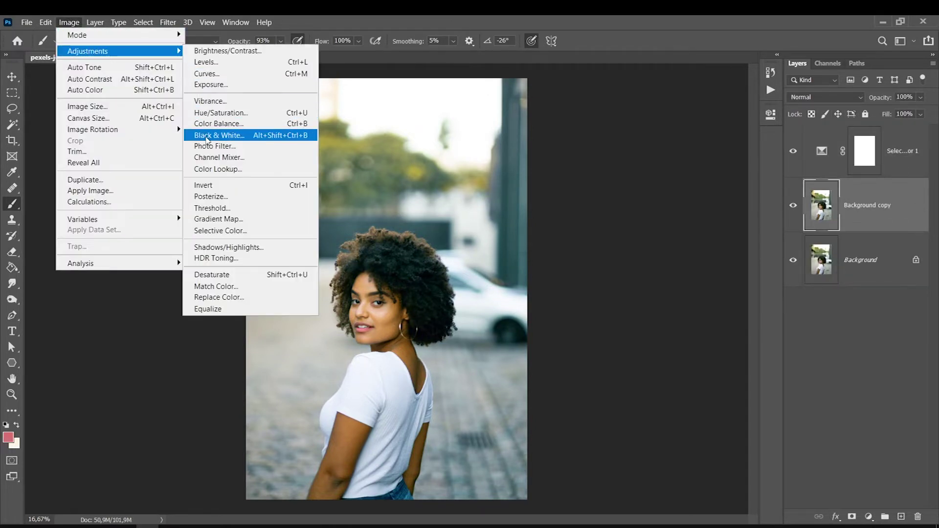
{"action": "left_click", "coordinate": [215, 248]}
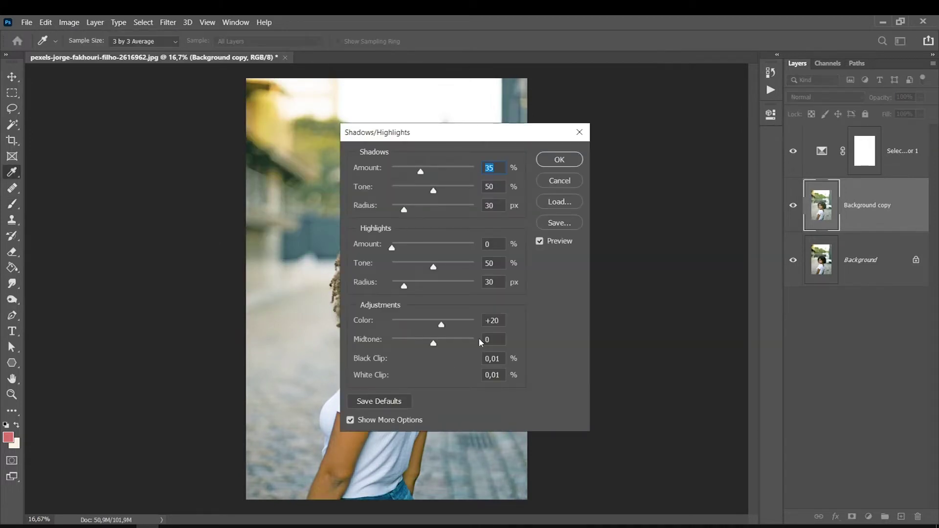
{"action": "left_click", "coordinate": [548, 160]}
{"action": "left_click", "coordinate": [793, 205]}
{"action": "left_click", "coordinate": [794, 208]}
{"action": "left_click", "coordinate": [794, 208]}
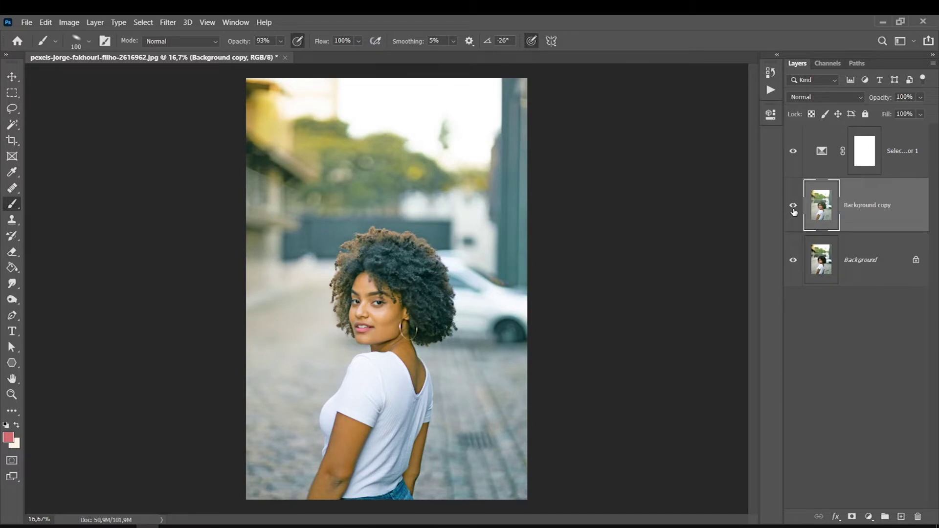
{"action": "left_click", "coordinate": [794, 210]}
{"action": "left_click", "coordinate": [795, 211]}
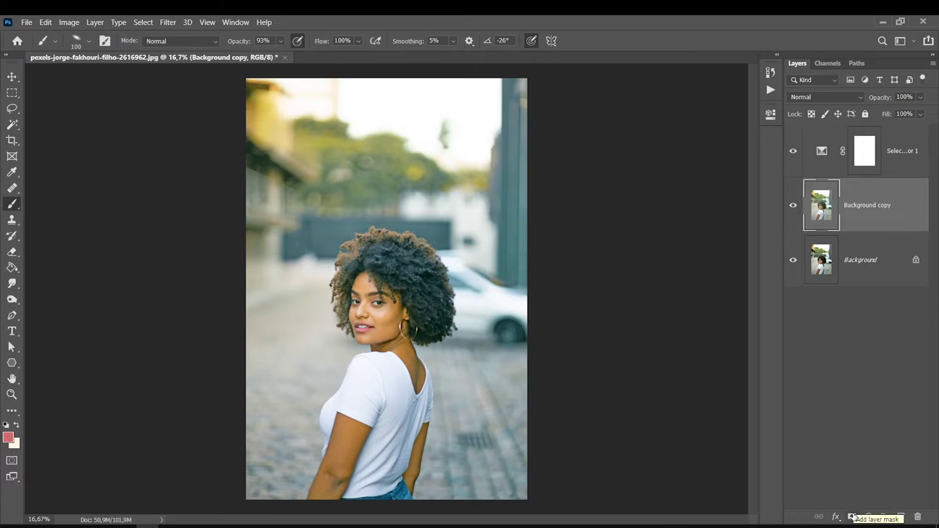
{"action": "left_click", "coordinate": [853, 517], "text": "alt"}
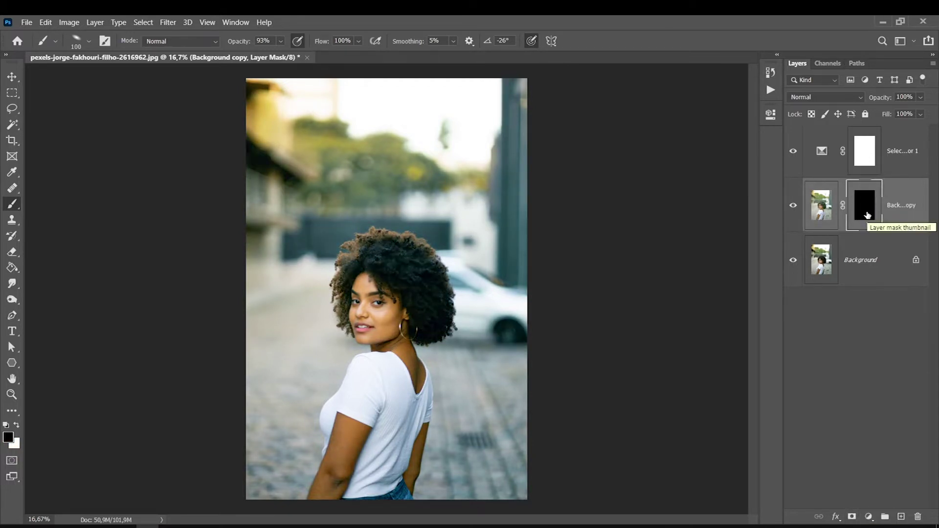
Set up a white, soft round brush at 50% opacity.
{"action": "left_click", "coordinate": [17, 426]}
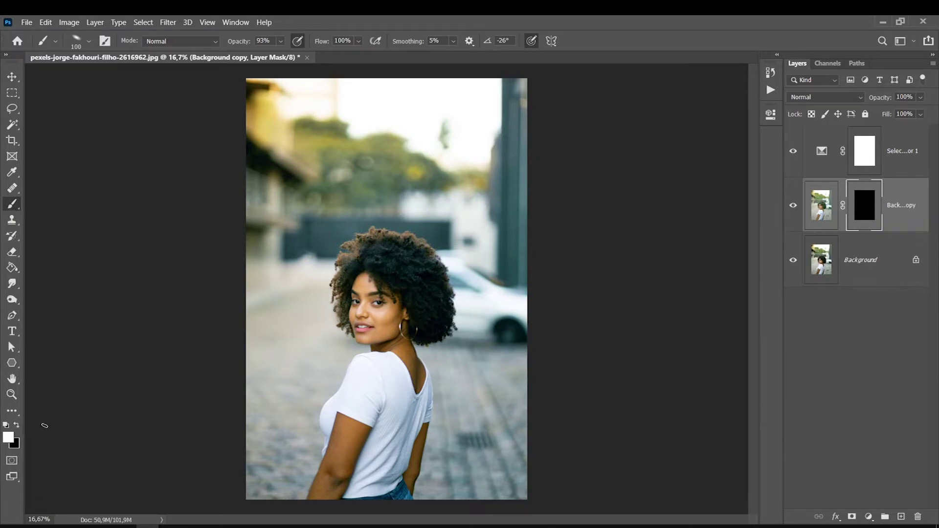
{"action": "right_click", "coordinate": [397, 309]}
{"action": "left_click", "coordinate": [418, 348]}
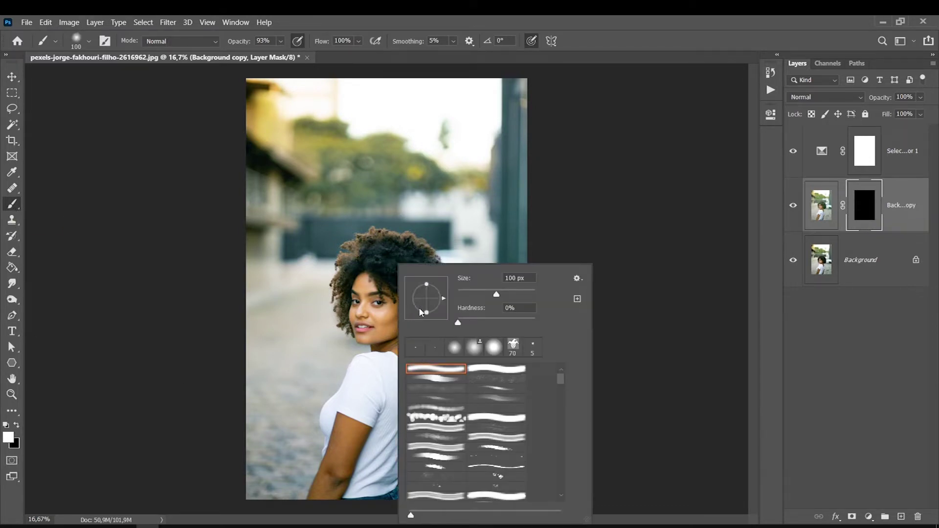
{"action": "key", "text": "Return"}
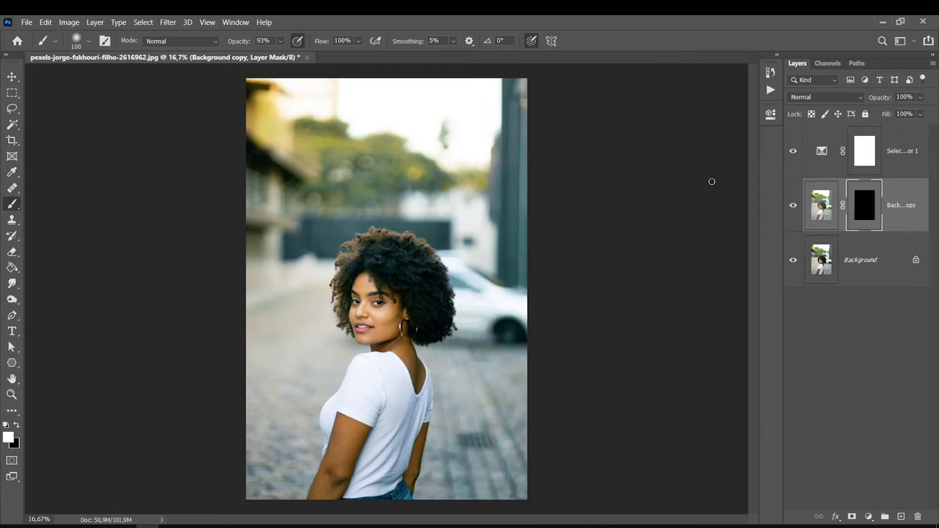
{"action": "left_click", "coordinate": [281, 41]}
{"action": "left_click_drag", "start_coordinate": [295, 55], "coordinate": [270, 57]}
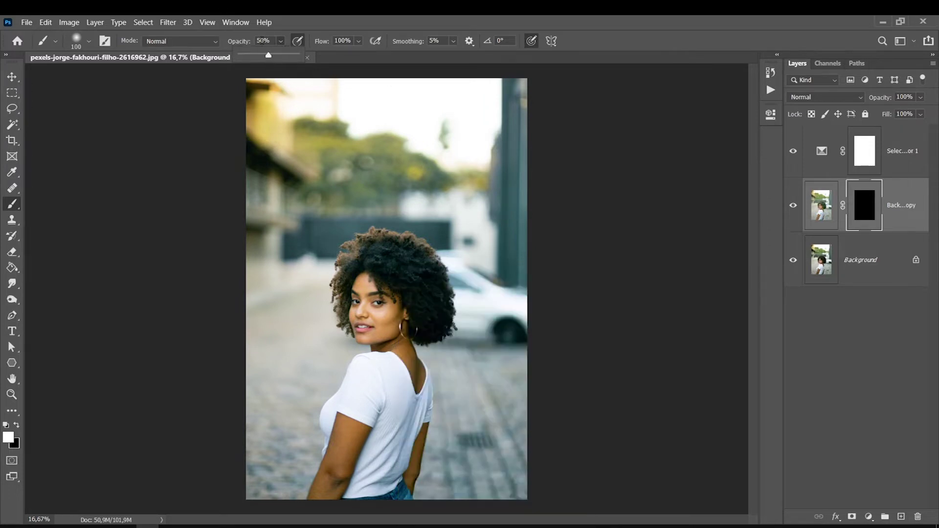
{"action": "left_click", "coordinate": [865, 204]}
Paint the Background copy mask over the woman's hair and shoulder.
{"action": "key", "text": "bracketright"}
{"action": "key", "text": "bracketright"}
{"action": "key", "text": "bracketright"}
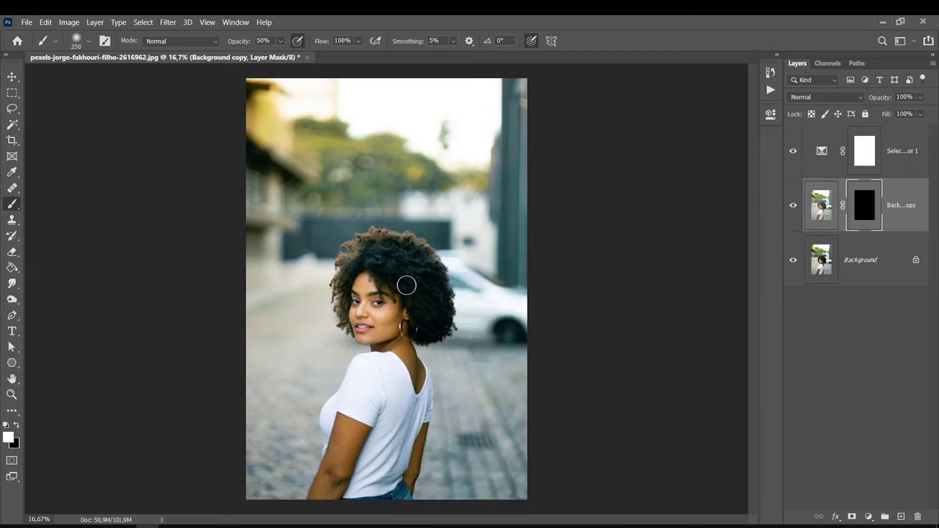
{"action": "mouse_move", "coordinate": [427, 298]}
{"action": "left_mouse_down"}
{"action": "mouse_move", "coordinate": [426, 319]}
{"action": "mouse_move", "coordinate": [425, 266]}
{"action": "mouse_move", "coordinate": [391, 251]}
{"action": "mouse_move", "coordinate": [422, 352]}
{"action": "mouse_move", "coordinate": [404, 406]}
{"action": "mouse_move", "coordinate": [362, 469]}
{"action": "mouse_move", "coordinate": [362, 494]}
{"action": "left_mouse_up"}
{"action": "key", "text": "bracketleft"}
{"action": "key", "text": "bracketleft"}
{"action": "key", "text": "bracketright"}
{"action": "key", "text": "bracketright"}
{"action": "key", "text": "bracketright"}
{"action": "left_click", "coordinate": [793, 205]}
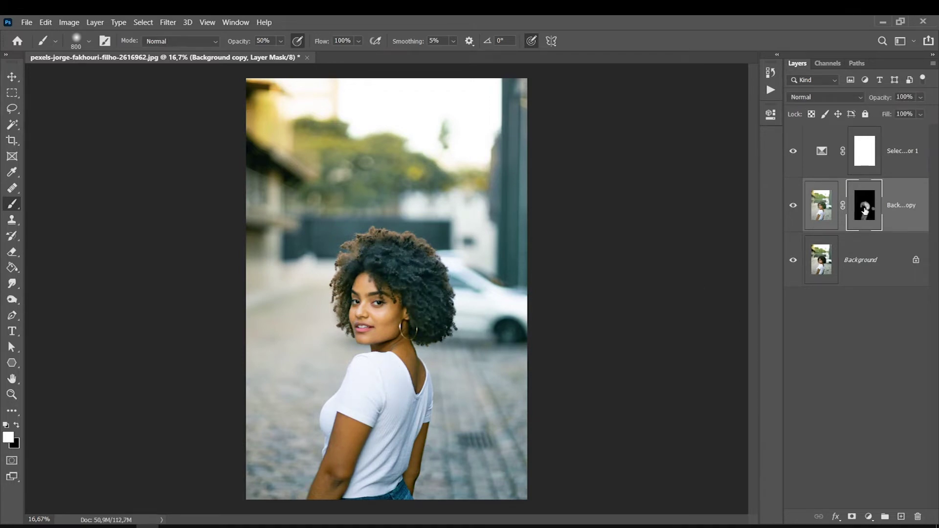
{"action": "left_click", "coordinate": [825, 203]}
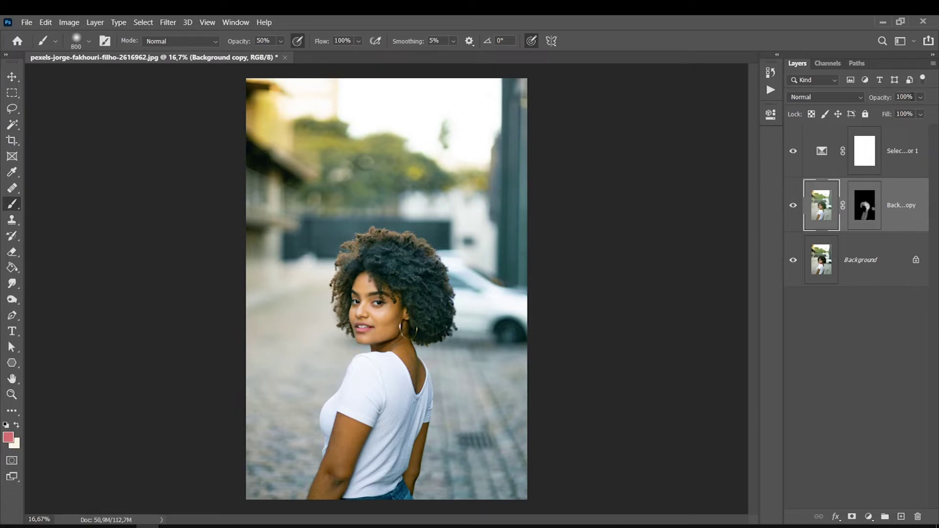
{"action": "left_click", "coordinate": [794, 204]}
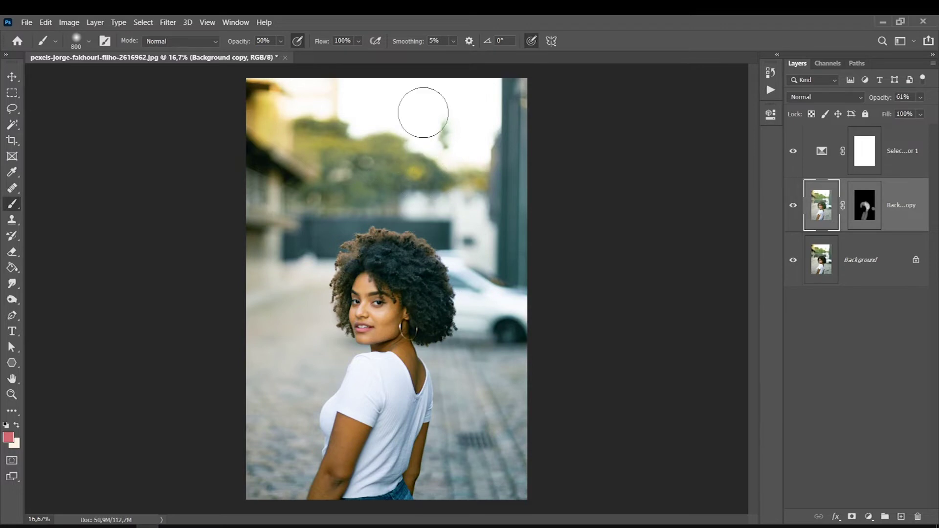
{"action": "left_click", "coordinate": [864, 151]}
{"action": "key", "text": "d"}
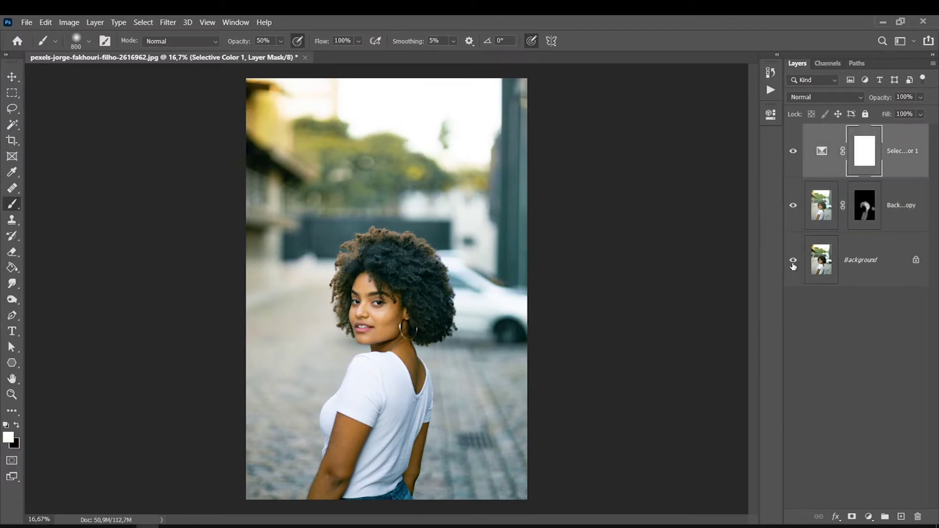
{"action": "key", "text": "ctrl+comma"}
{"action": "key", "text": "ctrl+comma"}
{"action": "key", "text": "ctrl+comma"}
{"action": "key", "text": "ctrl+comma"}
{"action": "key", "text": "ctrl+comma"}
{"action": "key", "text": "ctrl+comma"}
{"action": "key", "text": "ctrl+comma"}
{"action": "key", "text": "ctrl+comma"}
{"action": "key", "text": "ctrl+comma"}
{"action": "key", "text": "ctrl+comma"}
{"action": "key", "text": "ctrl+comma"}
{"action": "key", "text": "ctrl+comma"}
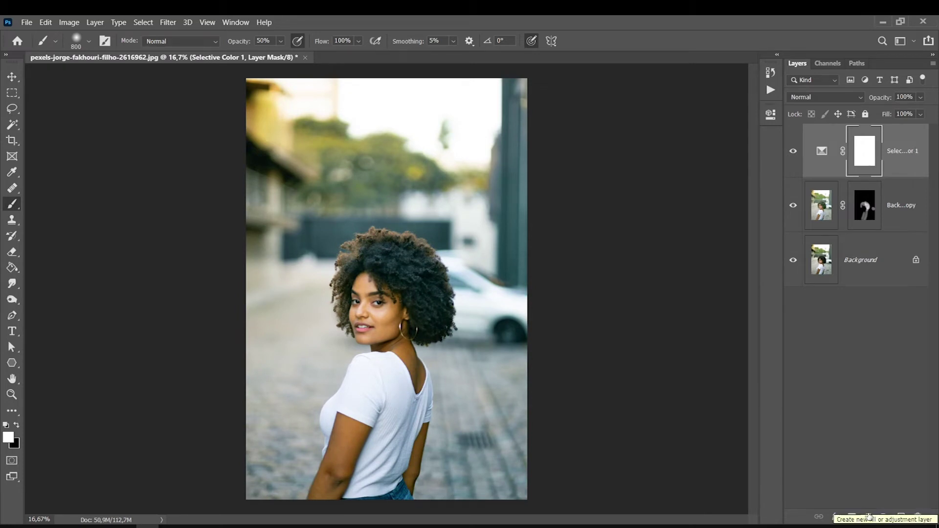
{"action": "left_click", "coordinate": [867, 517]}
{"action": "left_click", "coordinate": [856, 361]}
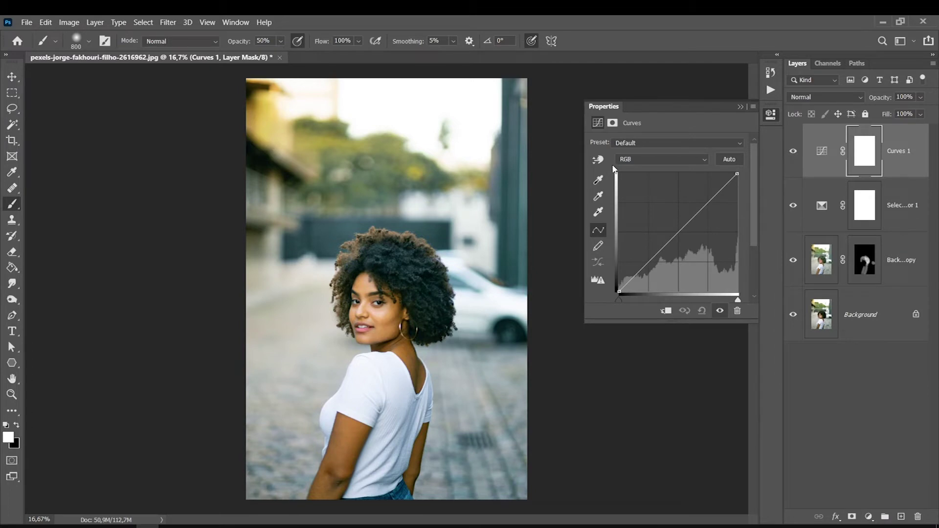
Shape a gentle S-curve in the RGB Curves channel for soft contrast.
{"action": "left_click_drag", "start_coordinate": [618, 291], "coordinate": [620, 287]}
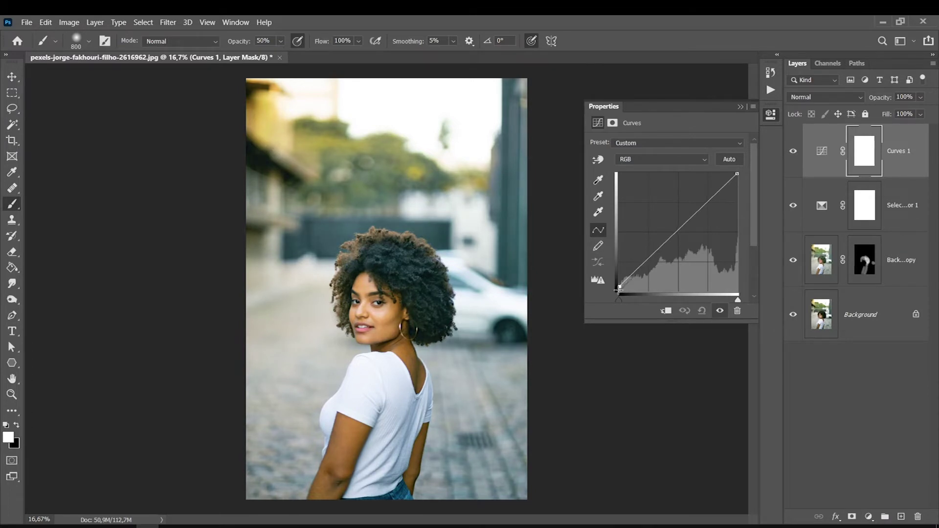
{"action": "left_click_drag", "start_coordinate": [655, 253], "coordinate": [654, 250]}
{"action": "left_click", "coordinate": [710, 196]}
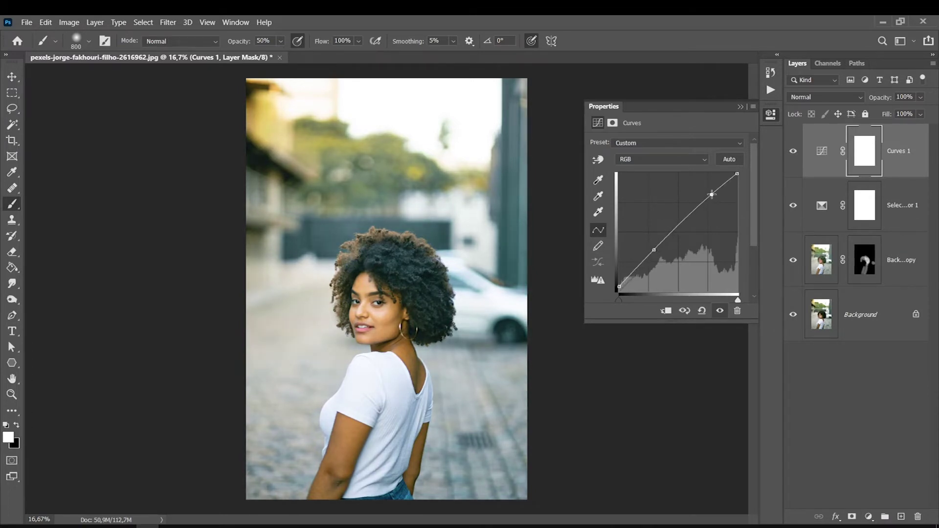
{"action": "left_click_drag", "start_coordinate": [711, 195], "coordinate": [708, 194]}
{"action": "mouse_move", "coordinate": [654, 250]}
{"action": "left_mouse_down"}
{"action": "mouse_move", "coordinate": [664, 257]}
{"action": "mouse_move", "coordinate": [655, 253]}
{"action": "left_mouse_up"}
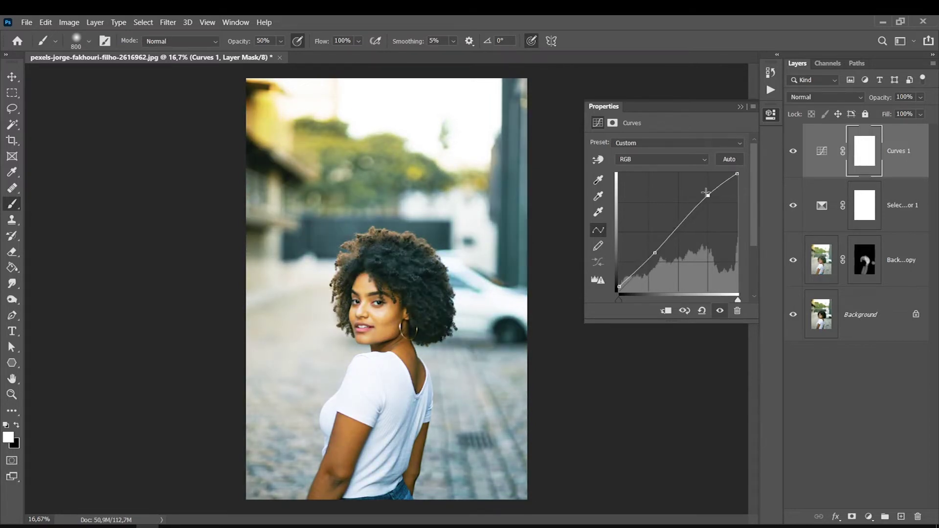
{"action": "left_click_drag", "start_coordinate": [708, 194], "coordinate": [713, 203]}
{"action": "left_click_drag", "start_coordinate": [655, 253], "coordinate": [653, 254]}
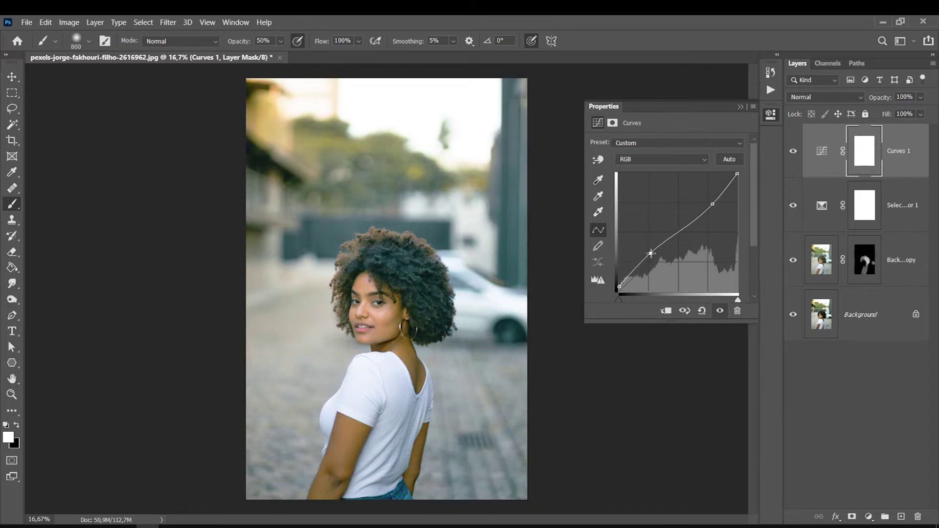
Lower the Blue highlights and adjust the Green curve endpoints for a magenta tint.
{"action": "left_click", "coordinate": [627, 159]}
{"action": "left_click", "coordinate": [626, 198]}
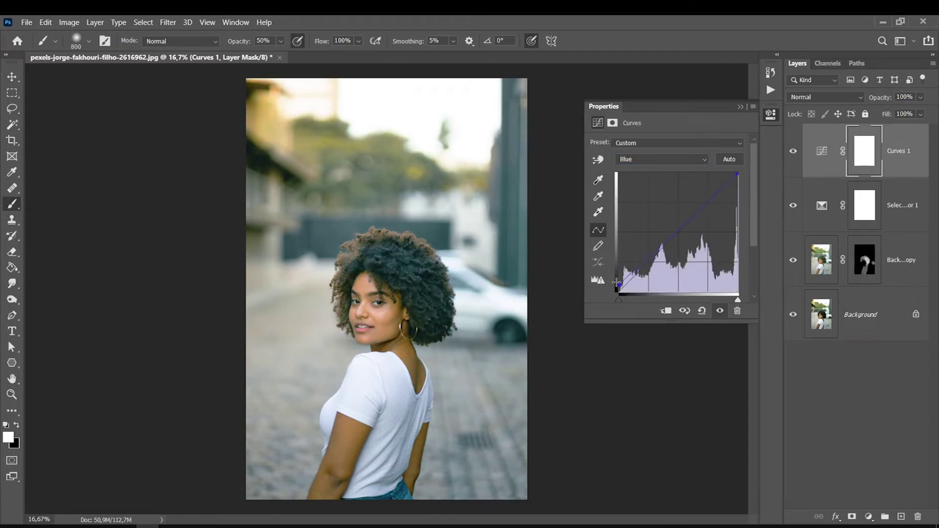
{"action": "left_click_drag", "start_coordinate": [737, 174], "coordinate": [742, 182]}
{"action": "left_click", "coordinate": [636, 159]}
{"action": "left_click", "coordinate": [629, 190]}
{"action": "left_click_drag", "start_coordinate": [619, 289], "coordinate": [627, 292]}
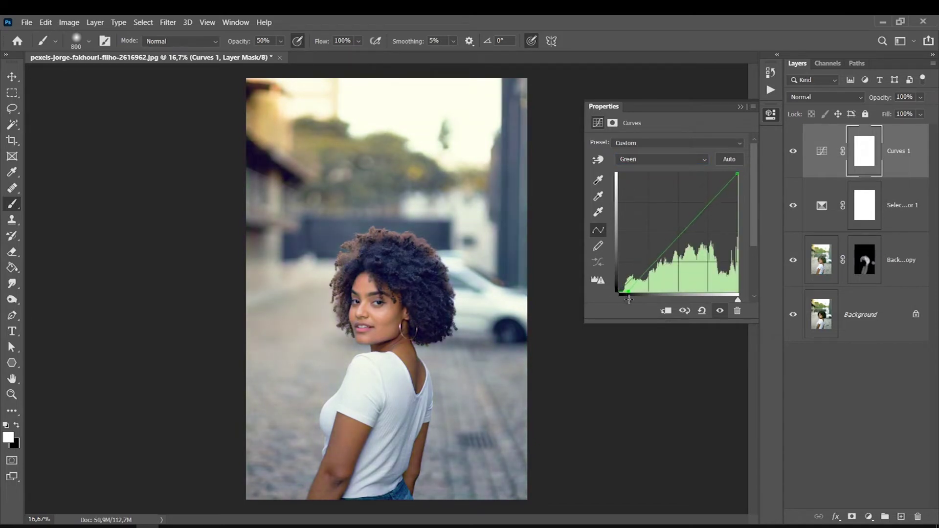
{"action": "mouse_move", "coordinate": [738, 174]}
{"action": "left_mouse_down"}
{"action": "mouse_move", "coordinate": [725, 171]}
{"action": "mouse_move", "coordinate": [738, 174]}
{"action": "left_mouse_up"}
{"action": "left_click_drag", "start_coordinate": [627, 292], "coordinate": [630, 292]}
{"action": "left_click_drag", "start_coordinate": [738, 174], "coordinate": [734, 172]}
Toggle Curves 1 to compare before and after, then close its settings.
{"action": "left_click", "coordinate": [789, 145]}
{"action": "left_click", "coordinate": [789, 145]}
{"action": "left_click", "coordinate": [789, 146]}
{"action": "left_click", "coordinate": [789, 145]}
{"action": "left_click", "coordinate": [789, 146]}
{"action": "left_click", "coordinate": [788, 146]}
{"action": "left_click", "coordinate": [788, 145]}
{"action": "left_click", "coordinate": [771, 115]}
{"action": "left_click", "coordinate": [870, 516]}
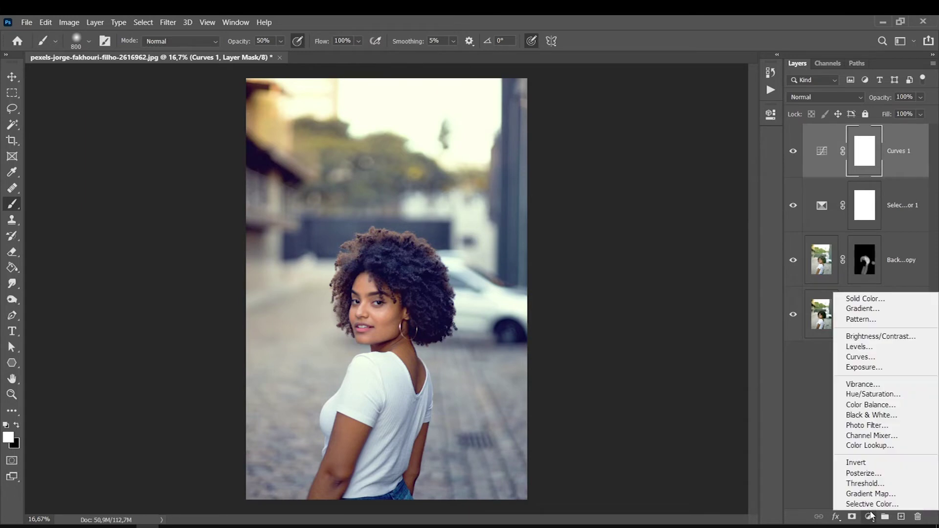
Add a Color Balance layer with Shadows Yellow-Blue +5, midtones left at 0.
{"action": "left_click", "coordinate": [879, 404]}
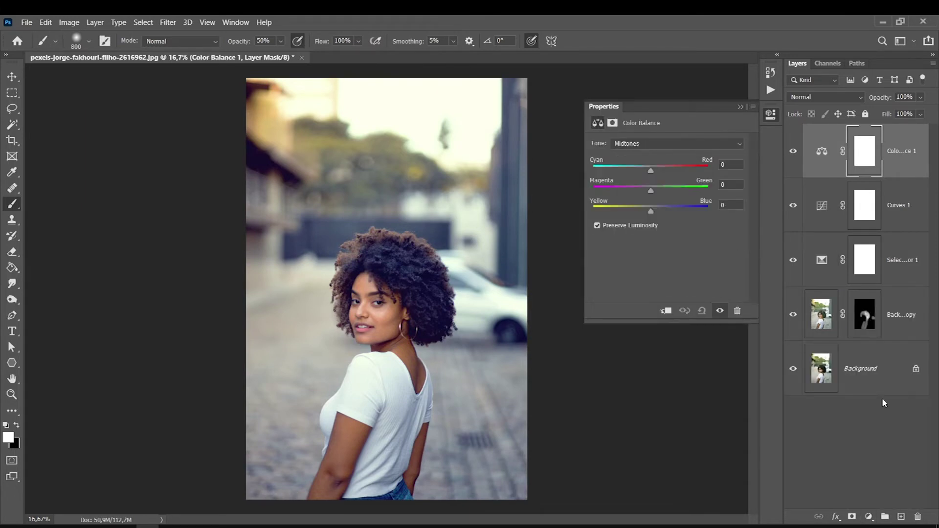
{"action": "left_click", "coordinate": [629, 144]}
{"action": "left_click_drag", "start_coordinate": [650, 210], "coordinate": [654, 209]}
{"action": "left_click", "coordinate": [643, 143]}
{"action": "left_click", "coordinate": [642, 161]}
{"action": "left_click_drag", "start_coordinate": [654, 210], "coordinate": [634, 212]}
{"action": "left_click", "coordinate": [723, 205]}
{"action": "type", "text": "0"}
Set Color Balance Highlights Yellow-Blue to -9 and compare with Background hidden.
{"action": "left_click", "coordinate": [626, 143]}
{"action": "left_click", "coordinate": [623, 173]}
{"action": "mouse_move", "coordinate": [651, 171]}
{"action": "left_mouse_down"}
{"action": "mouse_move", "coordinate": [624, 170]}
{"action": "mouse_move", "coordinate": [651, 170]}
{"action": "left_mouse_up"}
{"action": "left_click_drag", "start_coordinate": [650, 211], "coordinate": [646, 211]}
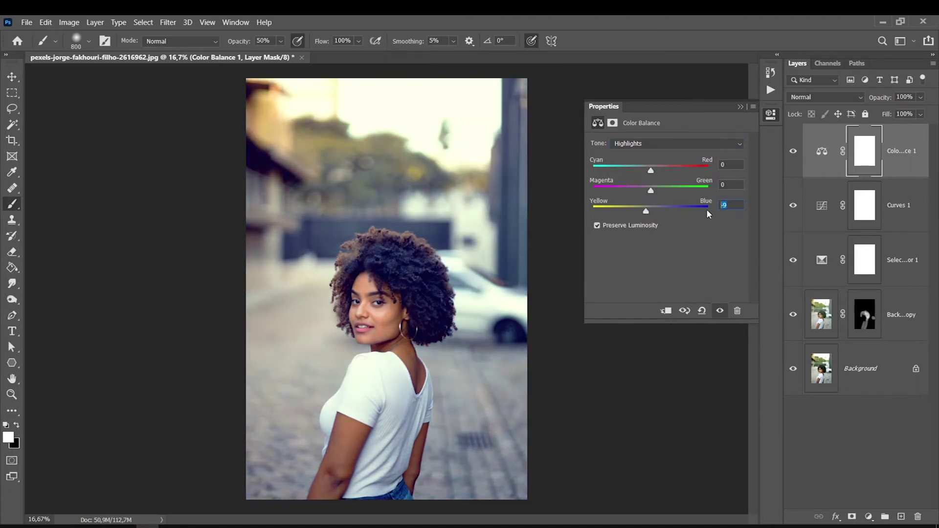
{"action": "left_click", "coordinate": [771, 114]}
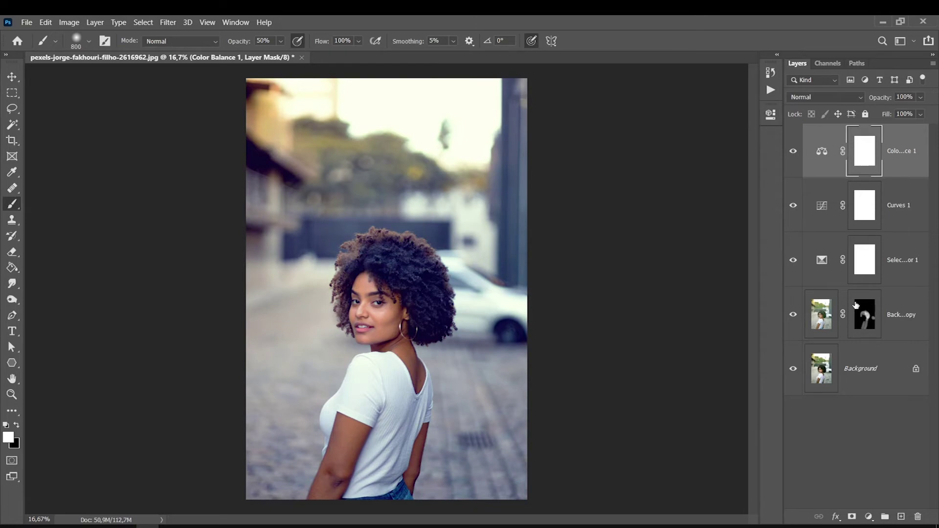
{"action": "left_click", "coordinate": [794, 369], "text": "alt"}
Add a Brightness/Contrast layer with Brightness -14 and Contrast -2.
{"action": "left_click", "coordinate": [794, 369], "text": "alt"}
{"action": "left_click", "coordinate": [794, 369], "text": "alt"}
{"action": "left_click", "coordinate": [869, 518]}
{"action": "left_click", "coordinate": [876, 340]}
{"action": "mouse_move", "coordinate": [667, 201]}
{"action": "left_mouse_down"}
{"action": "mouse_move", "coordinate": [695, 201]}
{"action": "mouse_move", "coordinate": [678, 178]}
{"action": "mouse_move", "coordinate": [643, 202]}
{"action": "mouse_move", "coordinate": [661, 179]}
{"action": "mouse_move", "coordinate": [664, 201]}
{"action": "left_mouse_up"}
{"action": "left_click", "coordinate": [793, 152]}
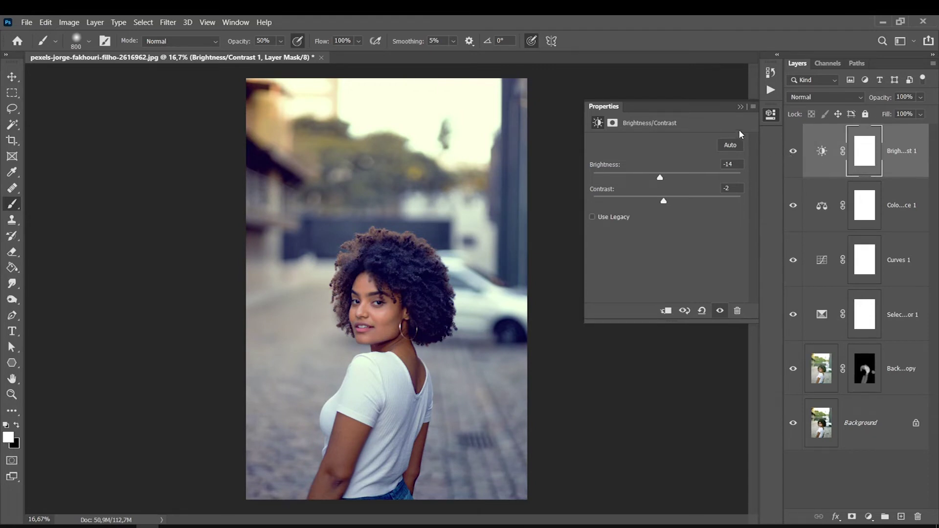
{"action": "left_click", "coordinate": [741, 106]}
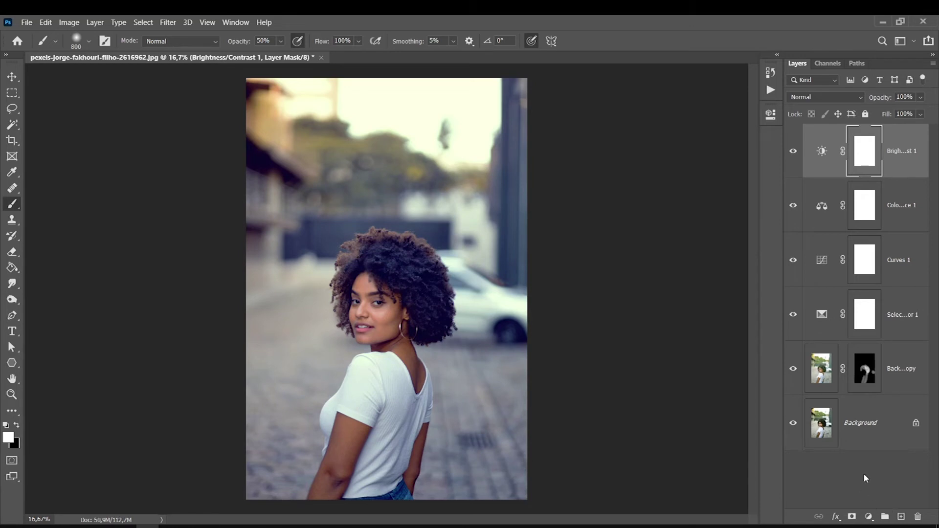
Add a Gradient Fill layer with a reversed radial style.
{"action": "left_click", "coordinate": [869, 518]}
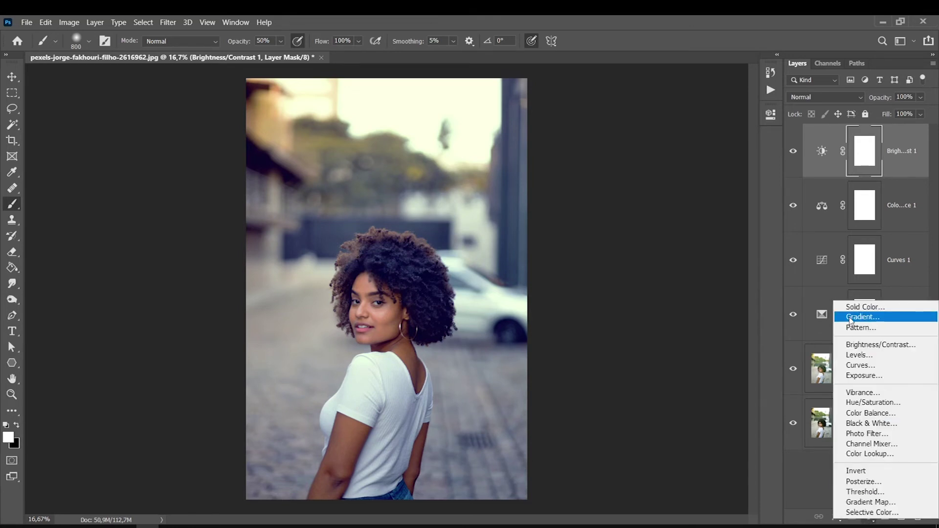
{"action": "left_click", "coordinate": [849, 316]}
{"action": "left_click", "coordinate": [680, 224]}
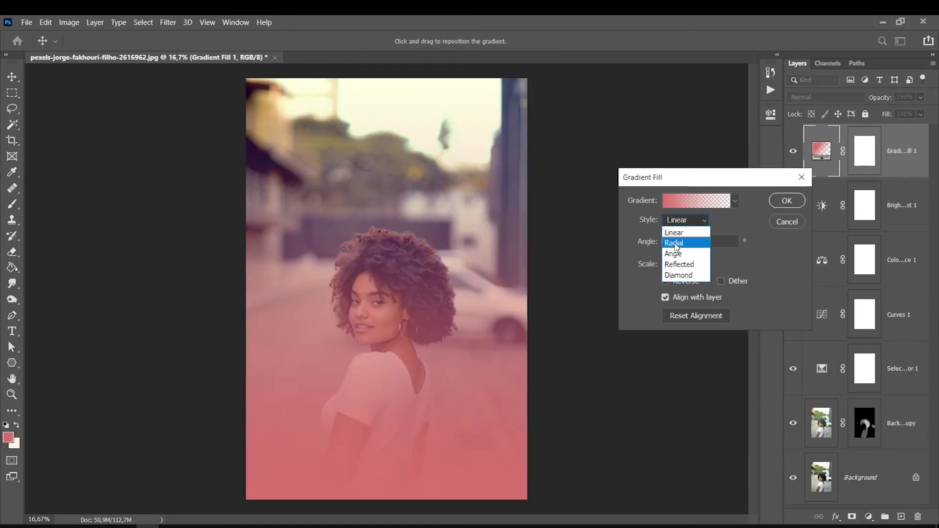
{"action": "left_click", "coordinate": [674, 243]}
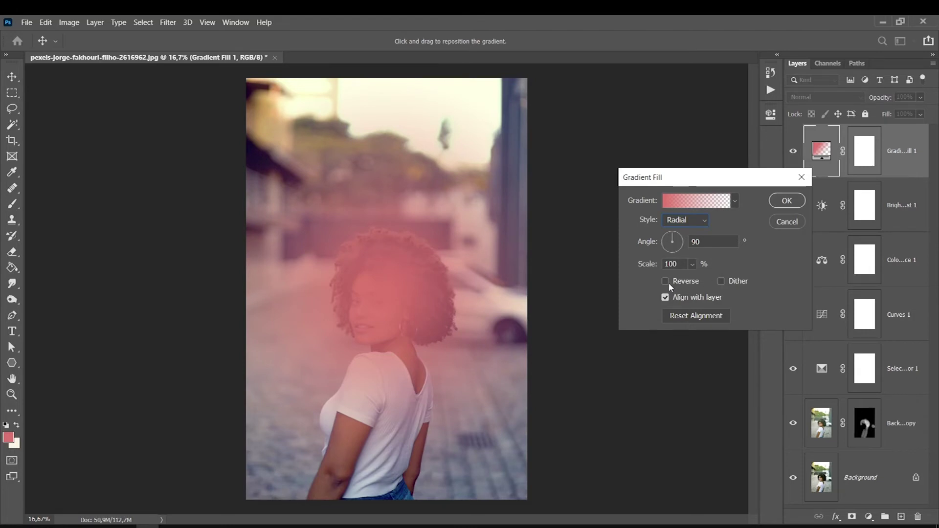
{"action": "left_click", "coordinate": [666, 282]}
Edit the gradient to fade from dark navy to transparent, deleting the right colour stop.
{"action": "left_click", "coordinate": [700, 201]}
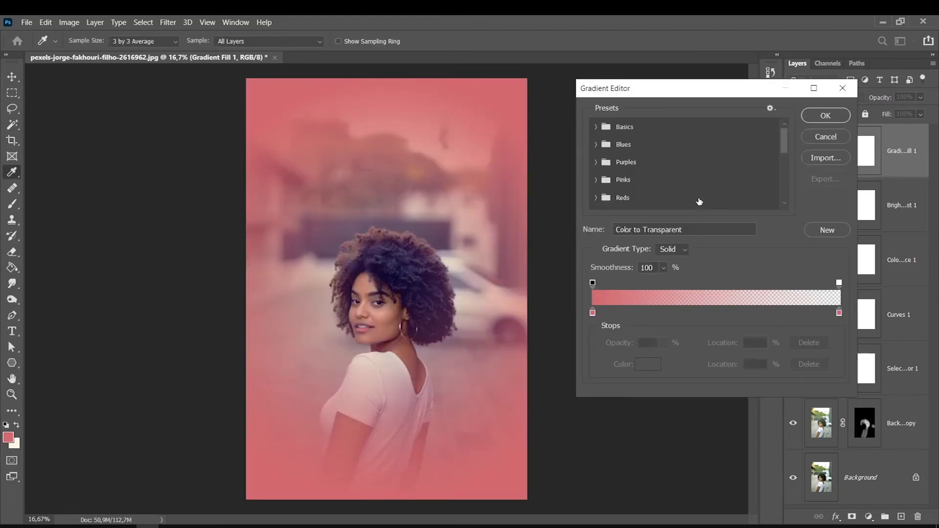
{"action": "left_click", "coordinate": [592, 313]}
{"action": "double_click", "coordinate": [593, 313]}
{"action": "left_click", "coordinate": [596, 456]}
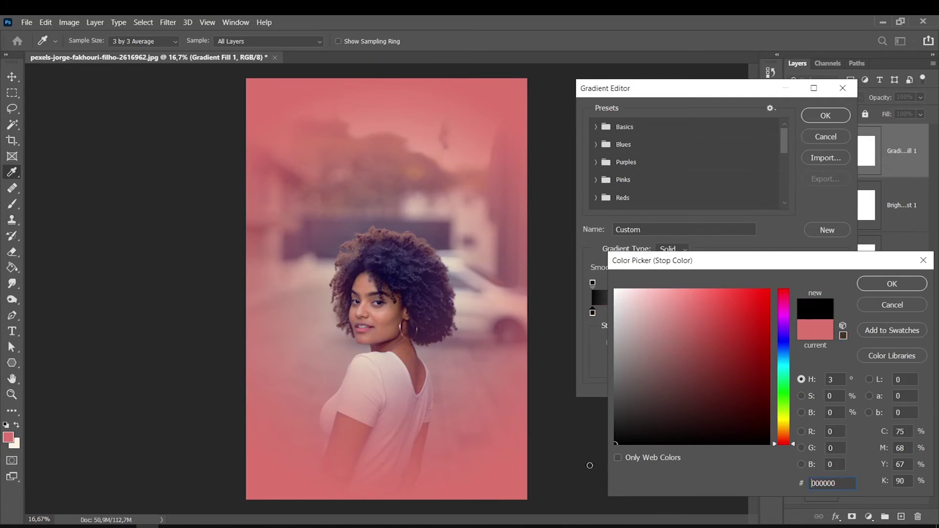
{"action": "left_click_drag", "start_coordinate": [595, 455], "coordinate": [616, 444]}
{"action": "left_click", "coordinate": [783, 339]}
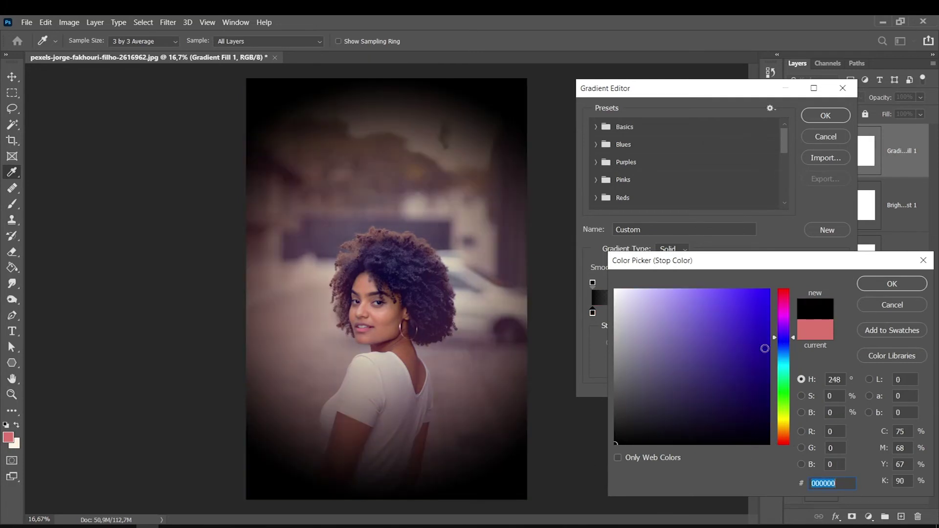
{"action": "left_click_drag", "start_coordinate": [757, 372], "coordinate": [741, 418]}
{"action": "left_click", "coordinate": [866, 283]}
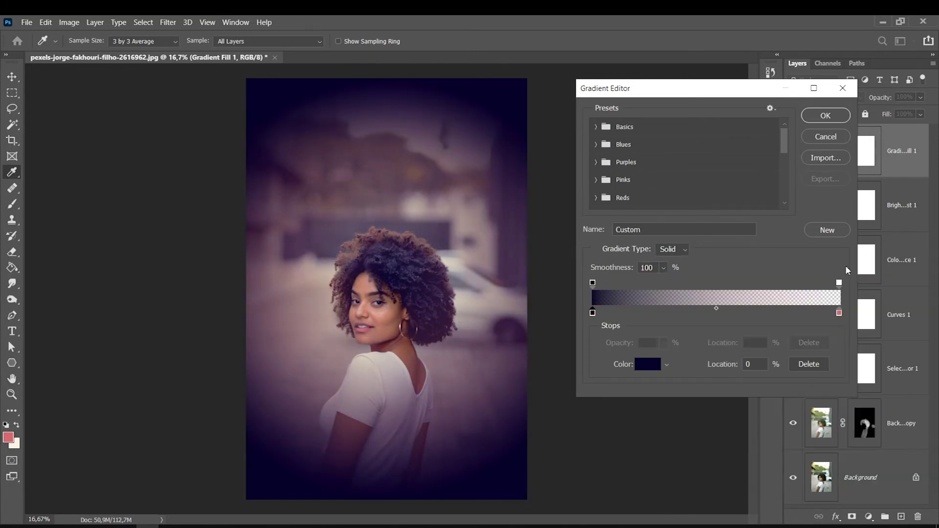
{"action": "left_click", "coordinate": [840, 314]}
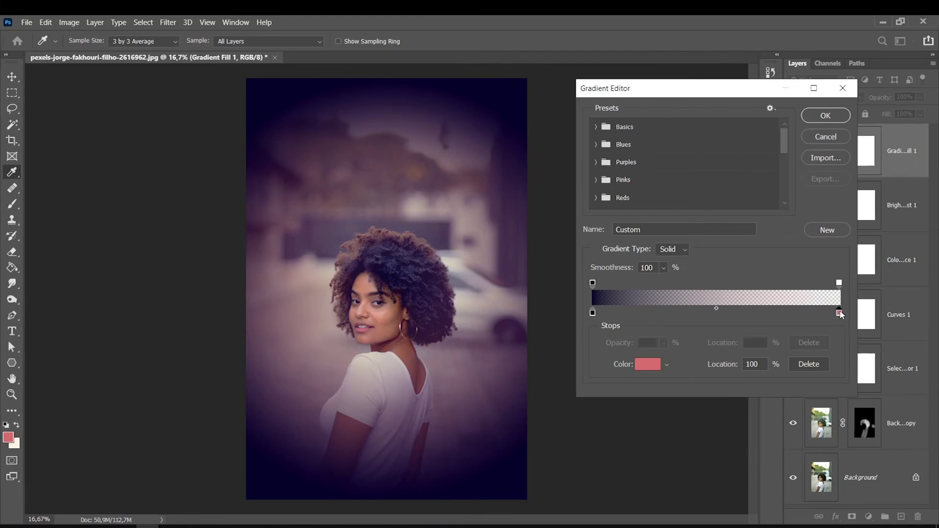
{"action": "key", "text": "Delete"}
{"action": "left_click", "coordinate": [839, 283]}
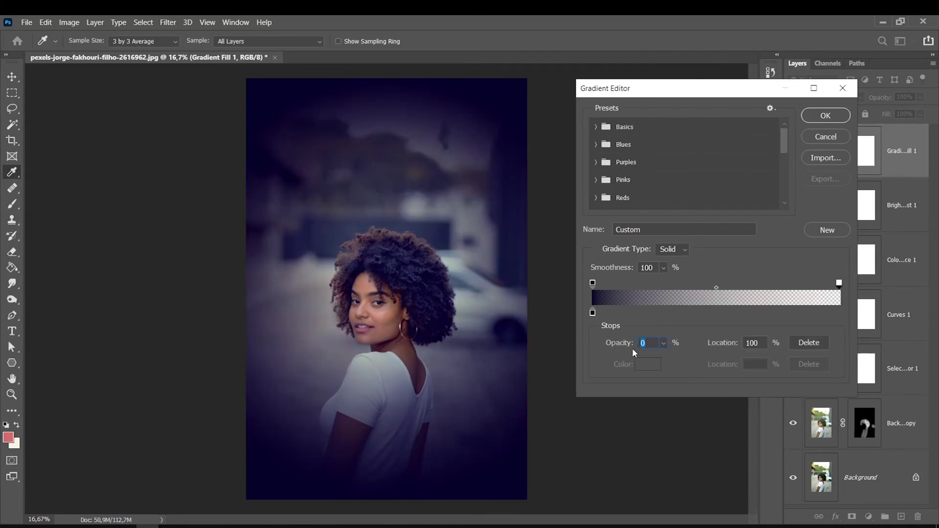
{"action": "key", "text": "Return"}
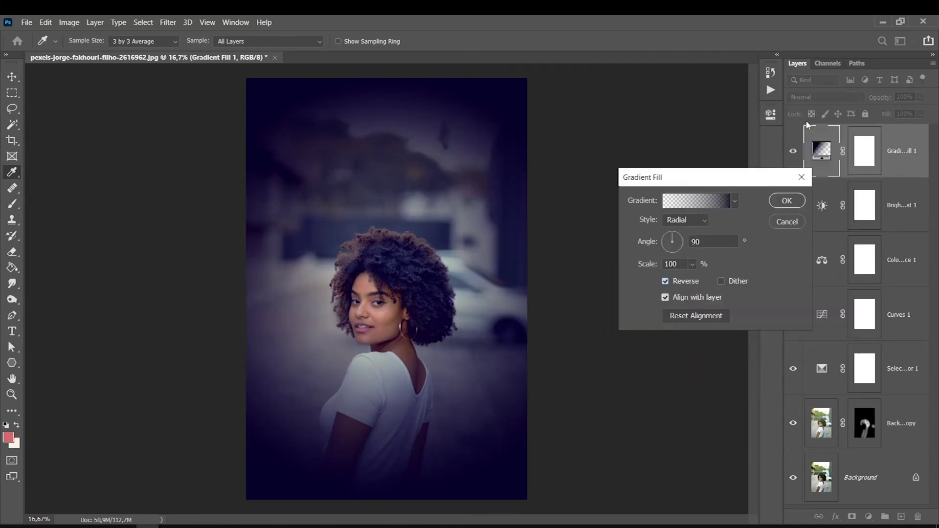
Enlarge the gradient scale to 286% and apply the fill.
{"action": "left_click", "coordinate": [692, 264]}
{"action": "left_click_drag", "start_coordinate": [691, 279], "coordinate": [708, 281]}
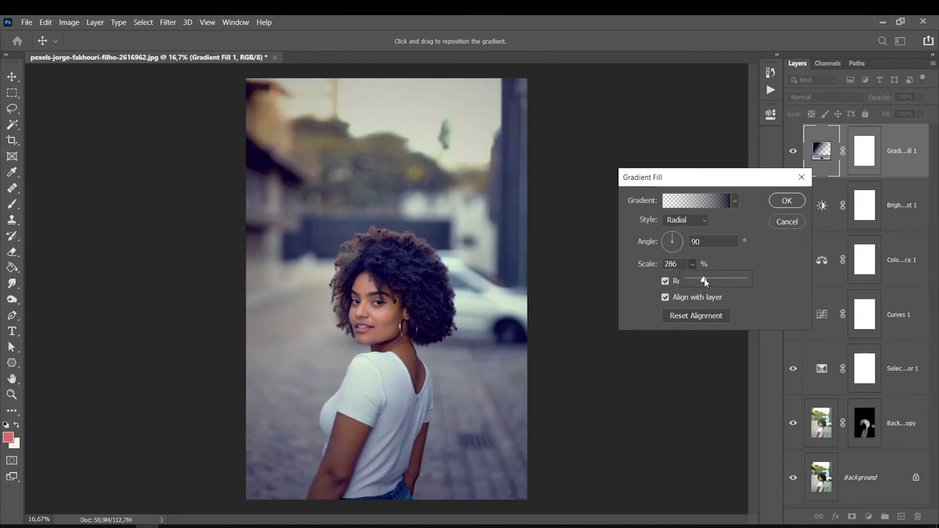
{"action": "left_click", "coordinate": [786, 201]}
{"action": "key", "text": "b"}
{"action": "left_click", "coordinate": [792, 154]}
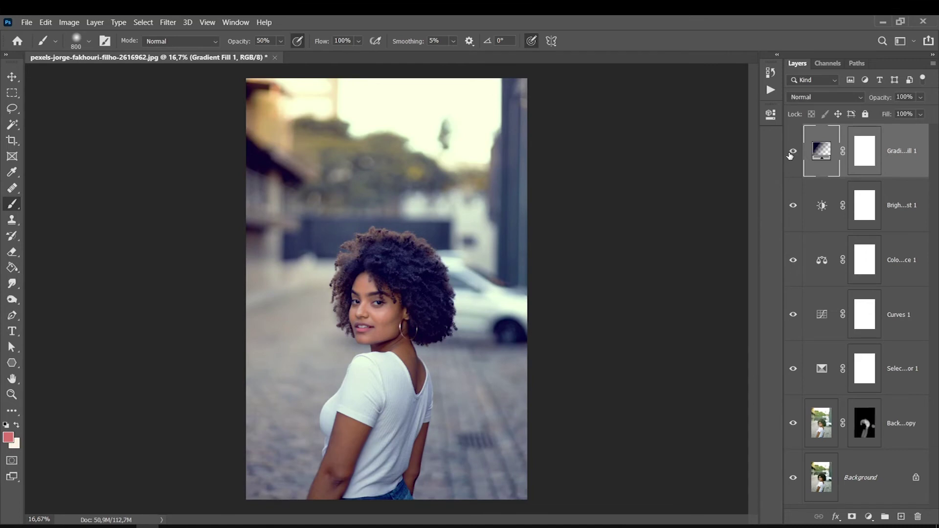
Set Gradient Fill 1 to Overlay blend mode and compare it on and off.
{"action": "left_click", "coordinate": [799, 98]}
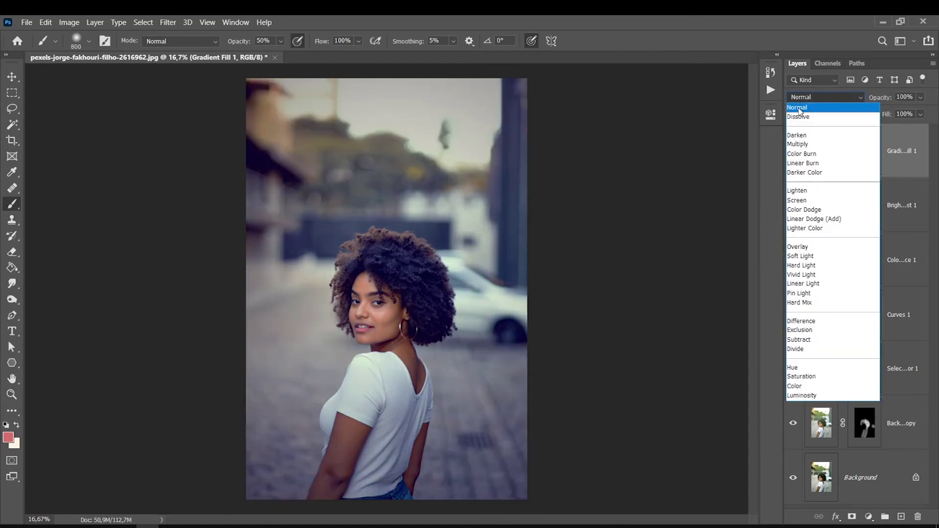
{"action": "left_click", "coordinate": [797, 247]}
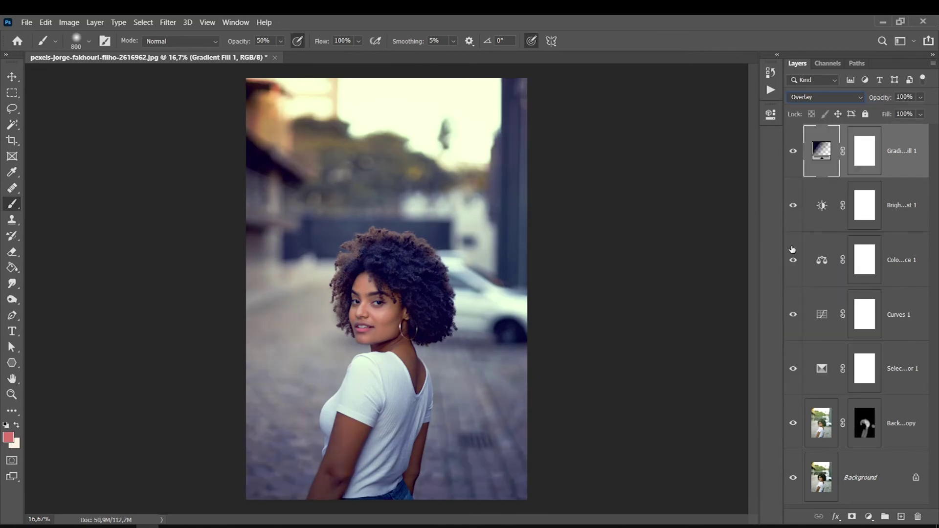
{"action": "left_click", "coordinate": [791, 150]}
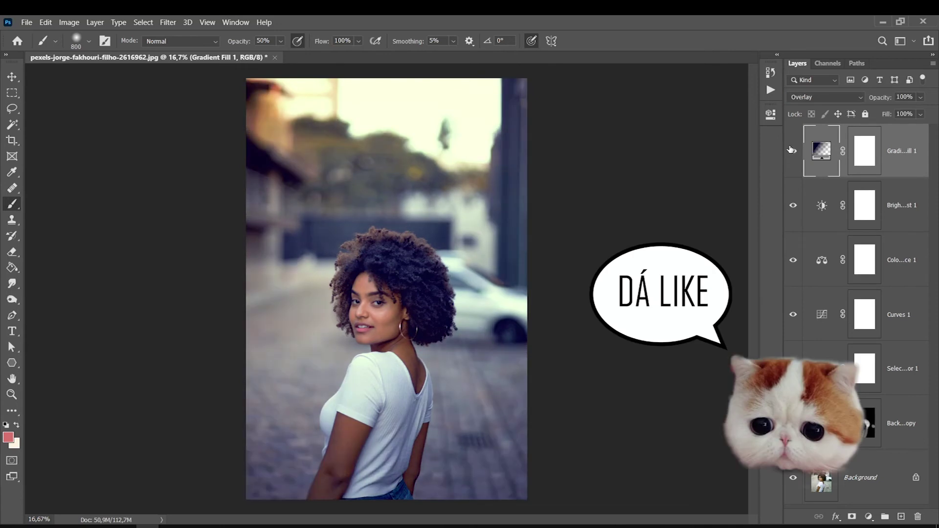
{"action": "left_click", "coordinate": [791, 150]}
{"action": "left_click", "coordinate": [791, 151]}
{"action": "left_click", "coordinate": [874, 425], "text": "shift"}
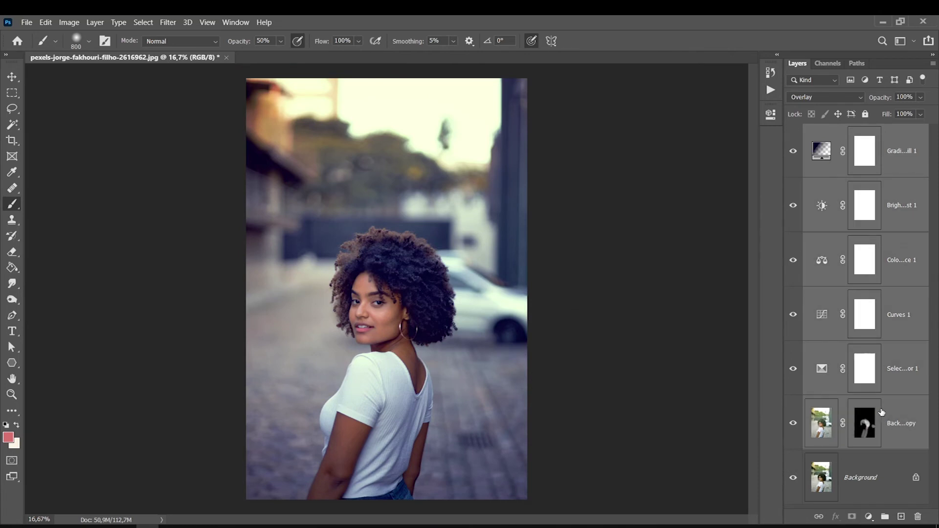
Group the selected grading layers with Ctrl+G, then stop recording in the Actions panel.
{"action": "key", "text": "ctrl+g"}
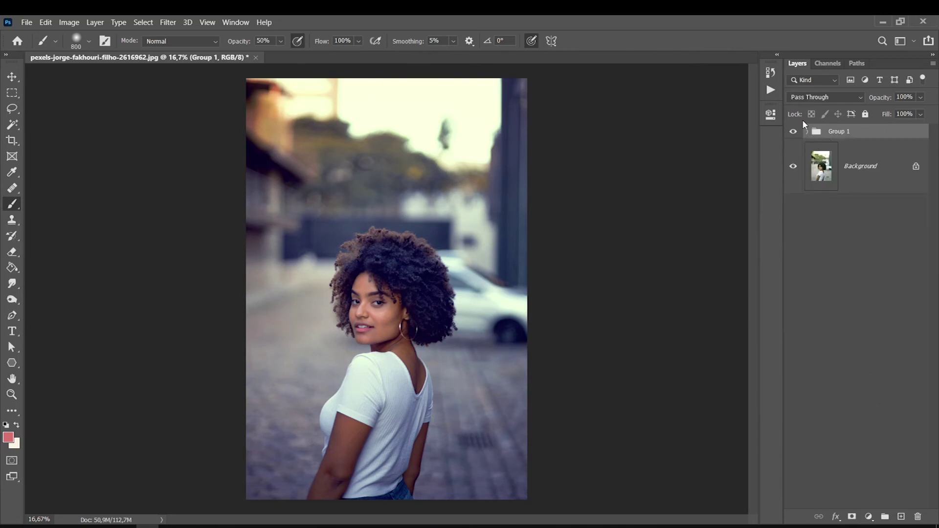
{"action": "left_click", "coordinate": [770, 91]}
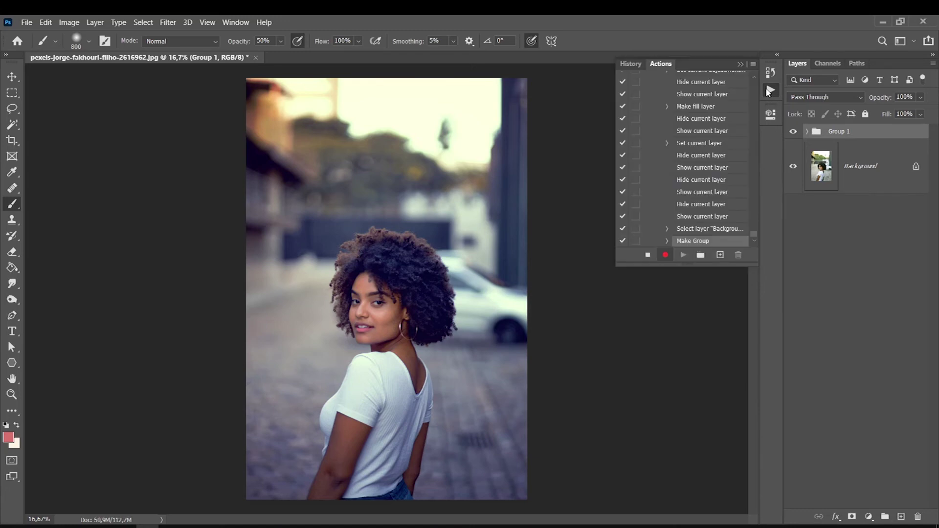
{"action": "left_click", "coordinate": [236, 22]}
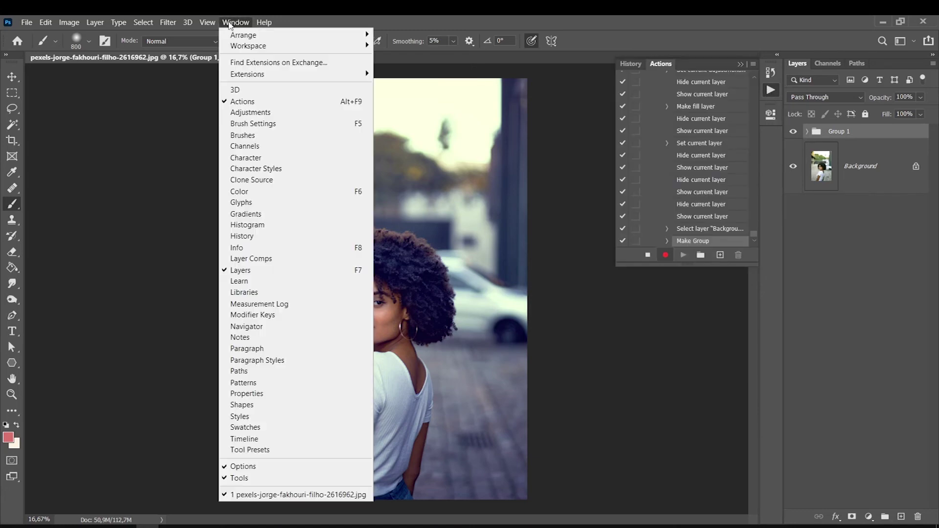
{"action": "left_click", "coordinate": [648, 255]}
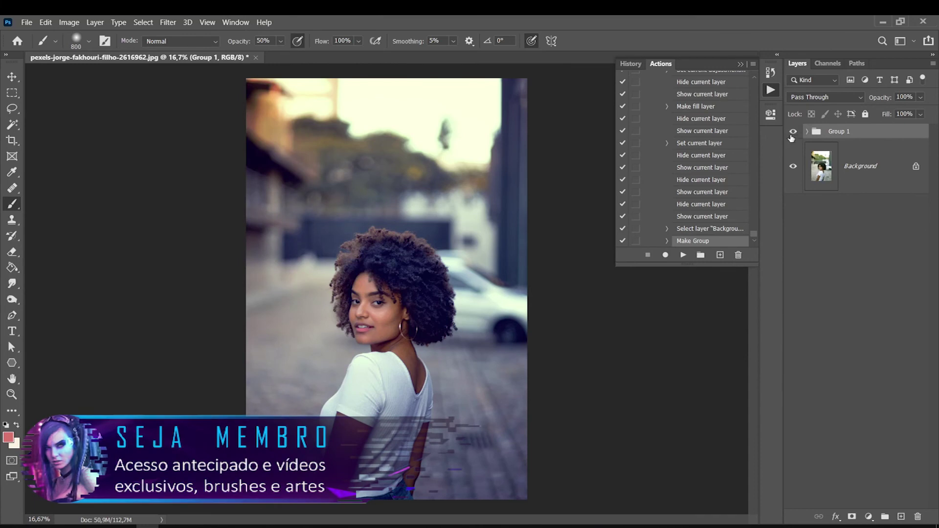
{"action": "left_click", "coordinate": [740, 64]}
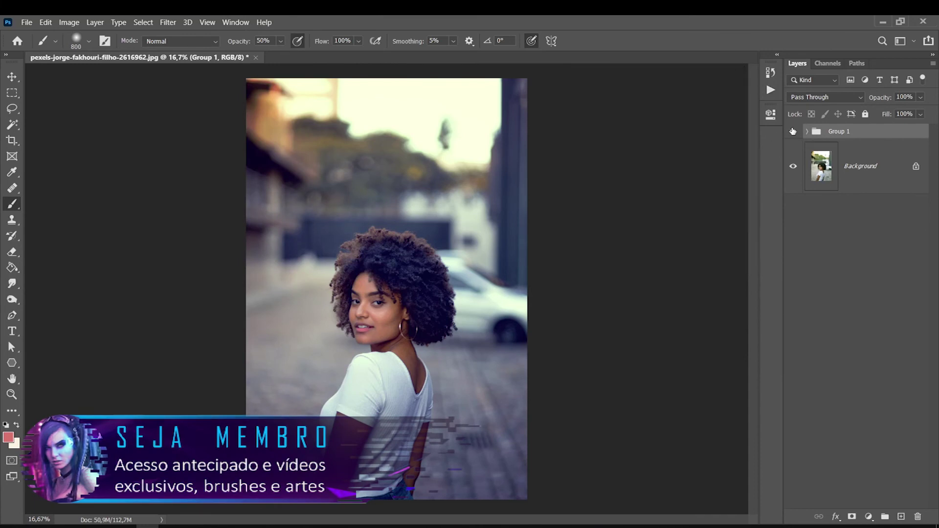
Toggle Group 1's visibility to compare before and after, then adjust the group's opacity.
{"action": "left_click", "coordinate": [793, 132]}
{"action": "left_click", "coordinate": [793, 131]}
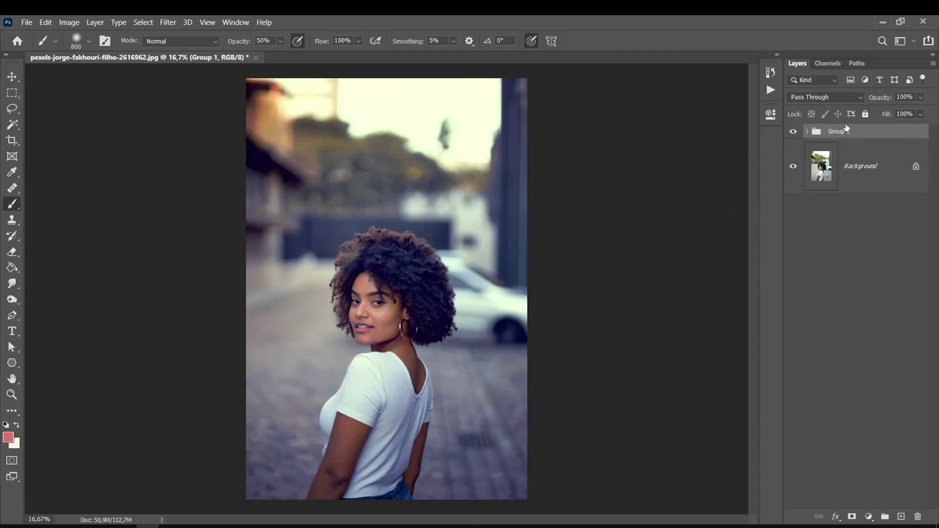
{"action": "left_click", "coordinate": [920, 97]}
{"action": "left_click_drag", "start_coordinate": [922, 111], "coordinate": [911, 110]}
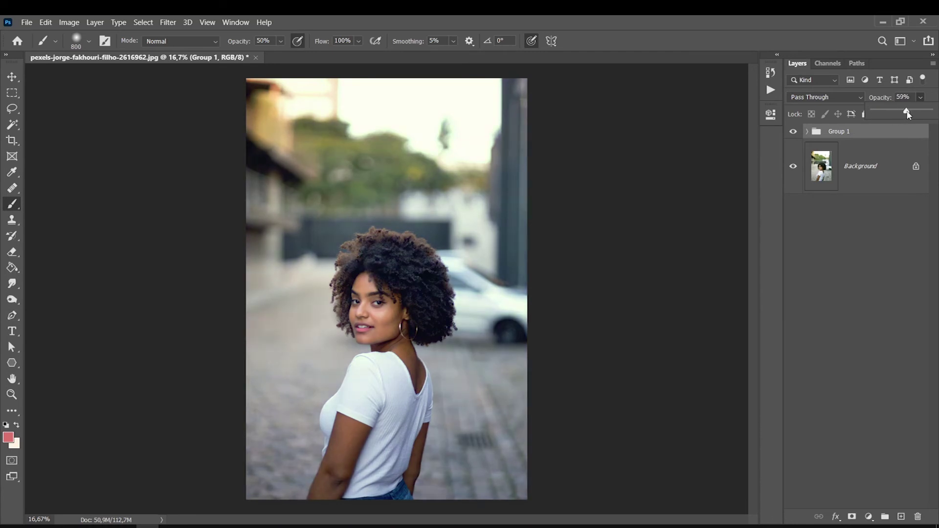
{"action": "left_click", "coordinate": [794, 132]}
{"action": "left_click", "coordinate": [794, 132]}
{"action": "left_click", "coordinate": [842, 168]}
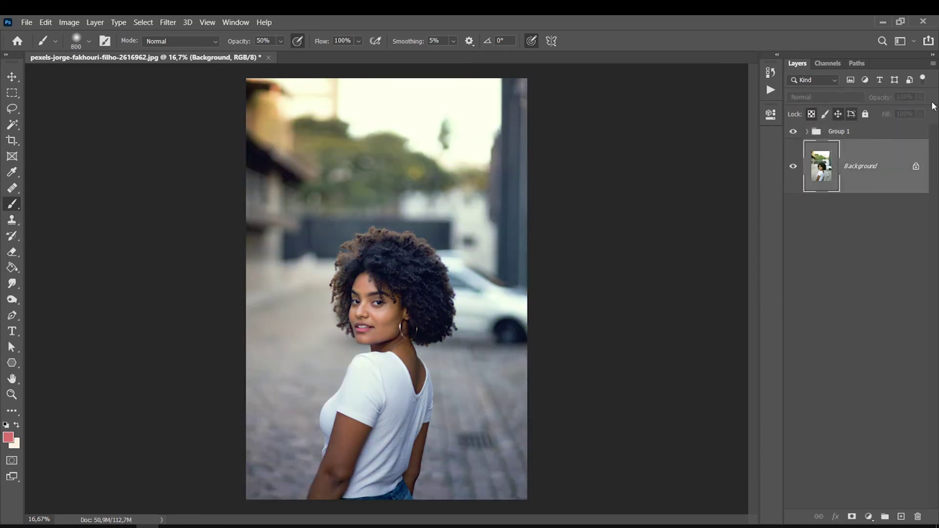
{"action": "left_click", "coordinate": [850, 133]}
{"action": "left_click", "coordinate": [920, 97]}
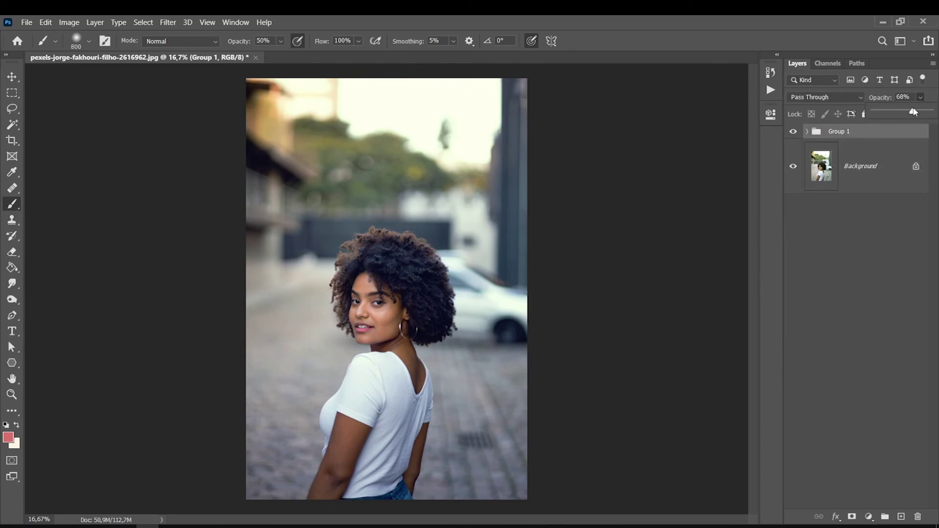
{"action": "left_click_drag", "start_coordinate": [908, 111], "coordinate": [932, 112]}
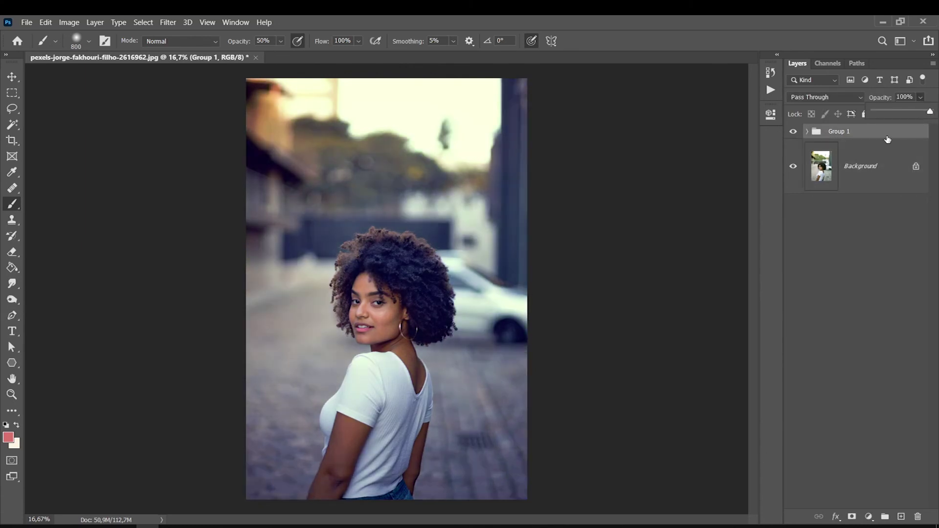